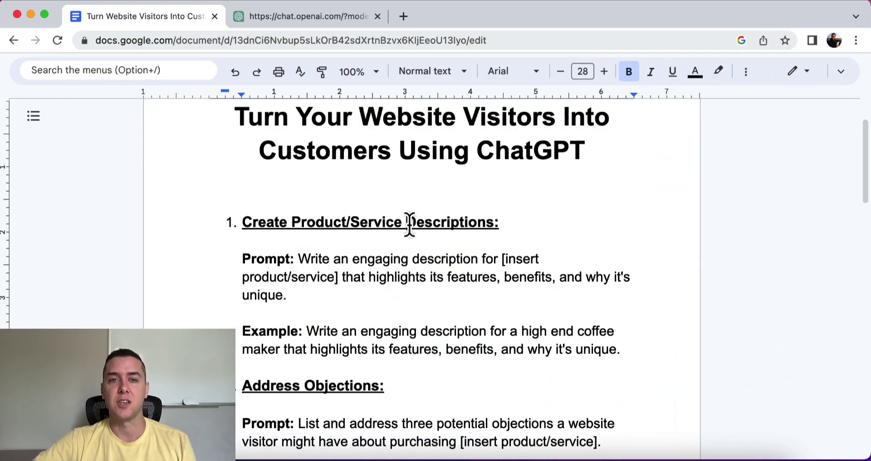
Step: Copy the high end coffee maker example prompt from the Create Product/Service Descriptions section
{"action": "triple_click", "coordinate": [410, 223]}
{"action": "left_click", "coordinate": [486, 222]}
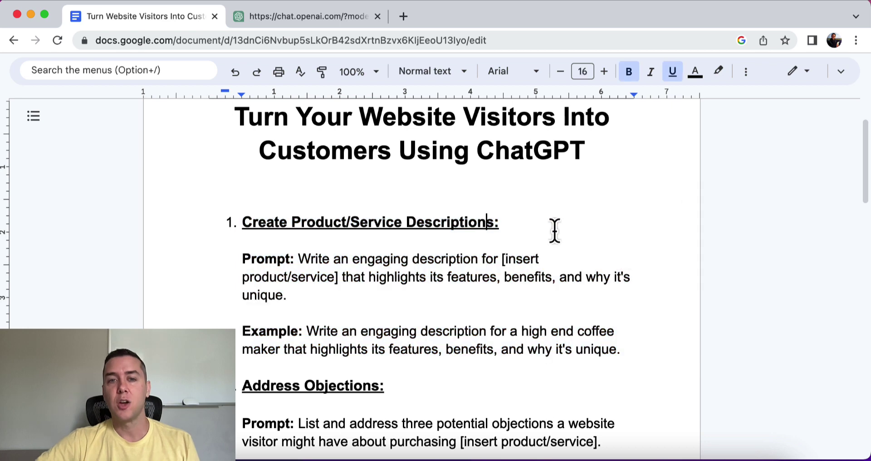
{"action": "scroll", "coordinate": [554, 231], "scroll_direction": "down", "scroll_amount": 1}
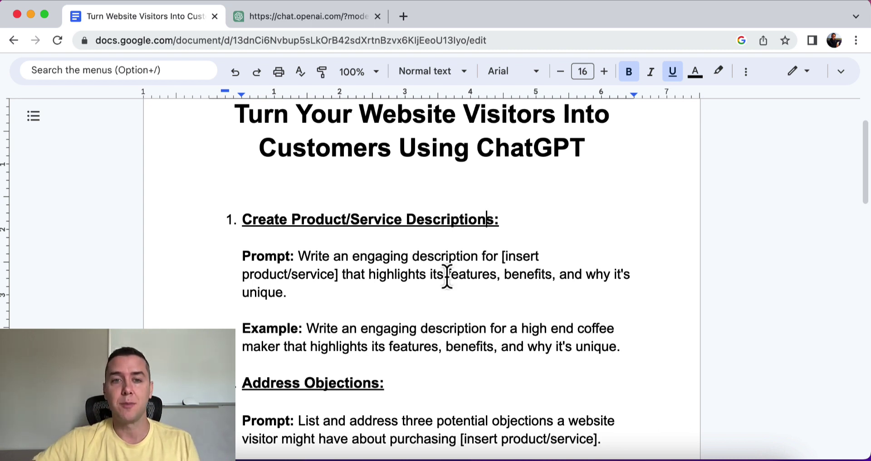
{"action": "left_click_drag", "start_coordinate": [360, 294], "coordinate": [304, 250]}
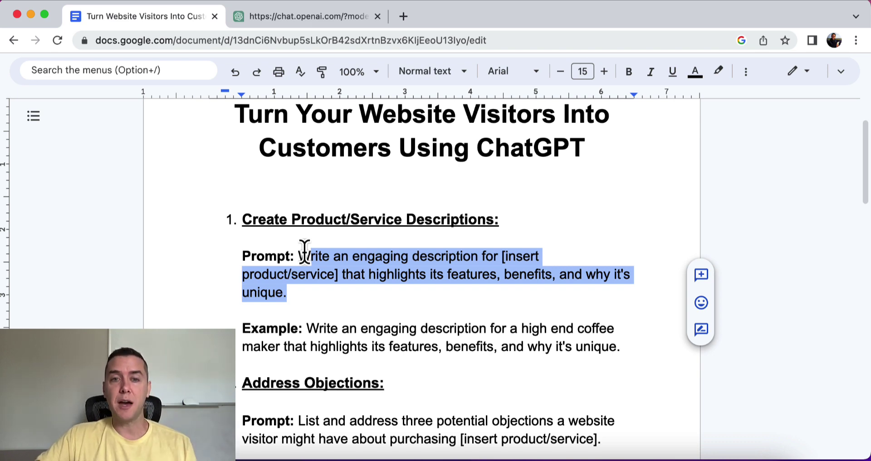
{"action": "left_click_drag", "start_coordinate": [619, 348], "coordinate": [307, 327]}
{"action": "key", "text": "super+c"}
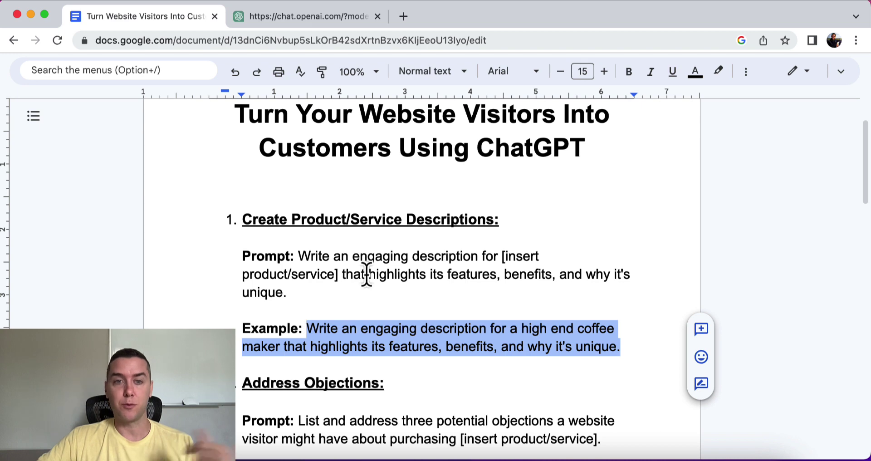
Step: Compare the [insert product/service] placeholder in the first prompt with the product named in its example
{"action": "left_click", "coordinate": [340, 272]}
{"action": "left_click_drag", "start_coordinate": [340, 272], "coordinate": [503, 252]}
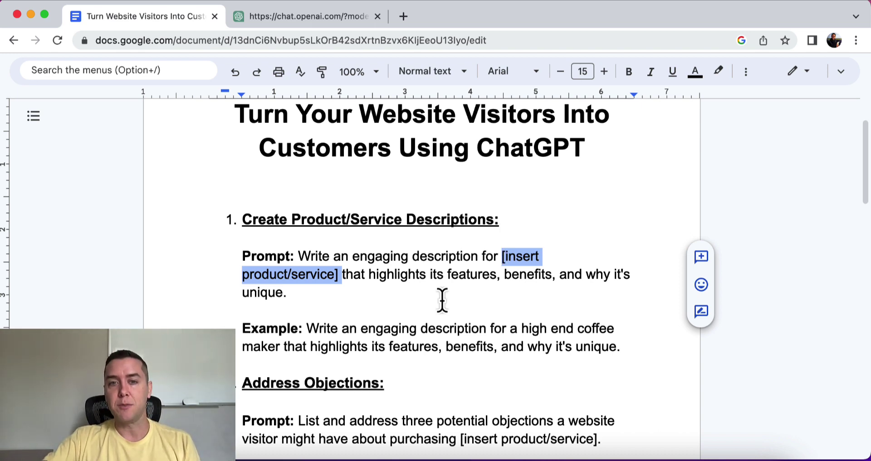
{"action": "left_click", "coordinate": [521, 328]}
{"action": "left_click_drag", "start_coordinate": [521, 328], "coordinate": [276, 346]}
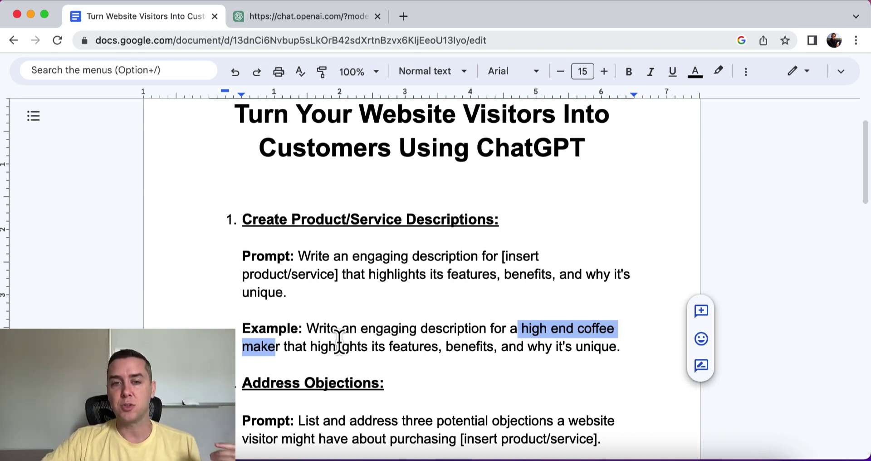
Step: Switch to ChatGPT and send it the example prompt asking for an engaging description of a high end coffee maker
{"action": "left_click_drag", "start_coordinate": [625, 347], "coordinate": [316, 335]}
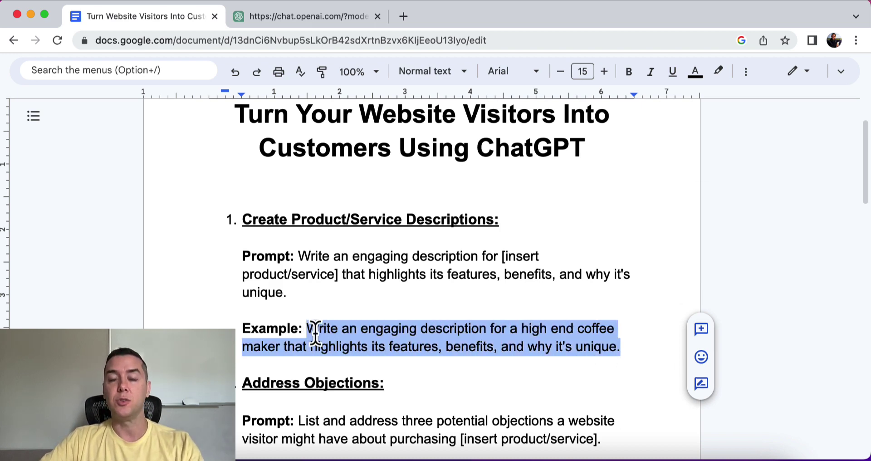
{"action": "left_click", "coordinate": [301, 17]}
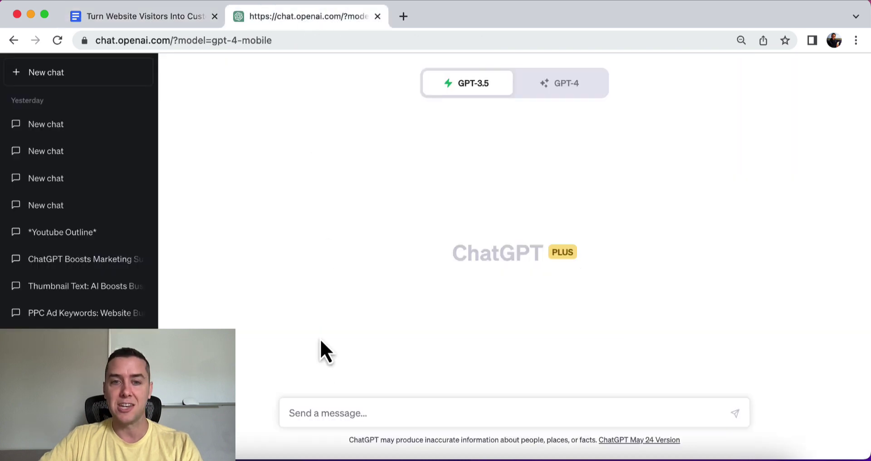
{"action": "left_click", "coordinate": [324, 412]}
{"action": "key", "text": "super+v"}
{"action": "key", "text": "Return"}
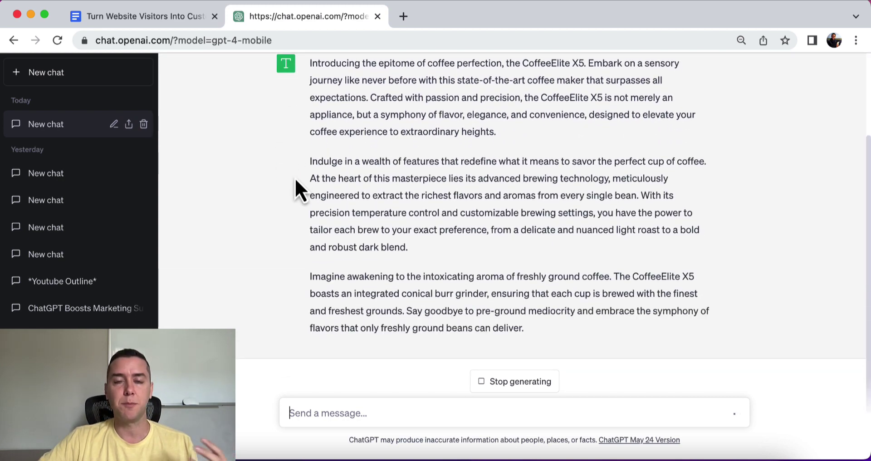
Step: Read through the generated coffee maker description, focusing on its opening paragraph and the product name used there
{"action": "scroll", "coordinate": [295, 177], "scroll_direction": "up", "scroll_amount": 3}
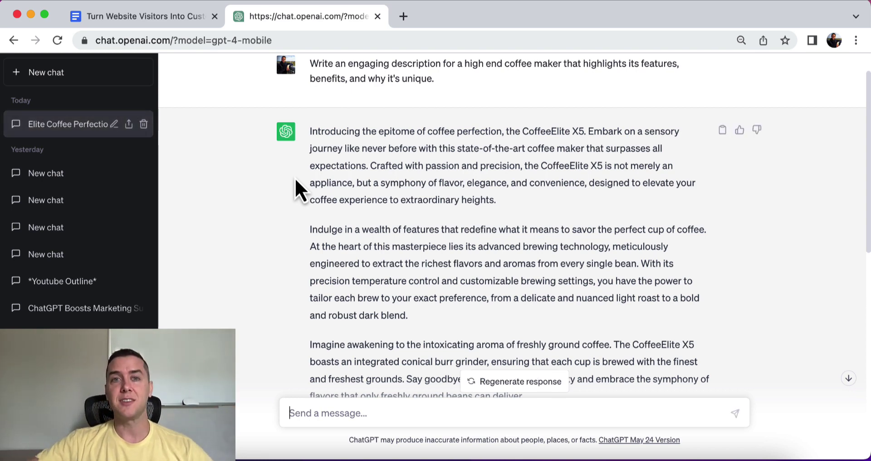
{"action": "scroll", "coordinate": [294, 178], "scroll_direction": "down", "scroll_amount": 3}
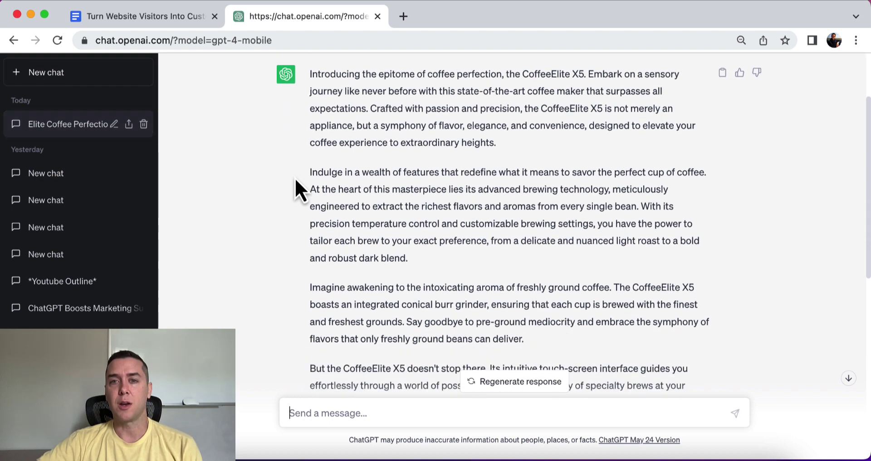
{"action": "scroll", "coordinate": [294, 178], "scroll_direction": "down", "scroll_amount": 15}
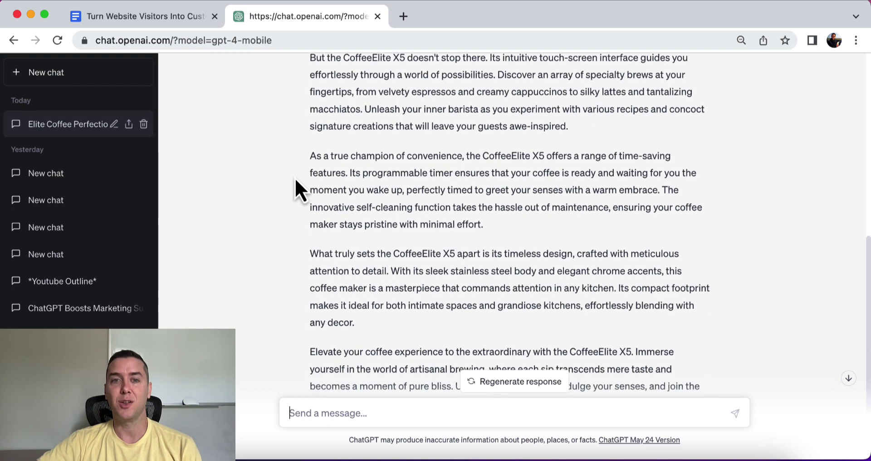
{"action": "scroll", "coordinate": [295, 177], "scroll_direction": "down", "scroll_amount": 2}
{"action": "scroll", "coordinate": [295, 178], "scroll_direction": "up", "scroll_amount": 10}
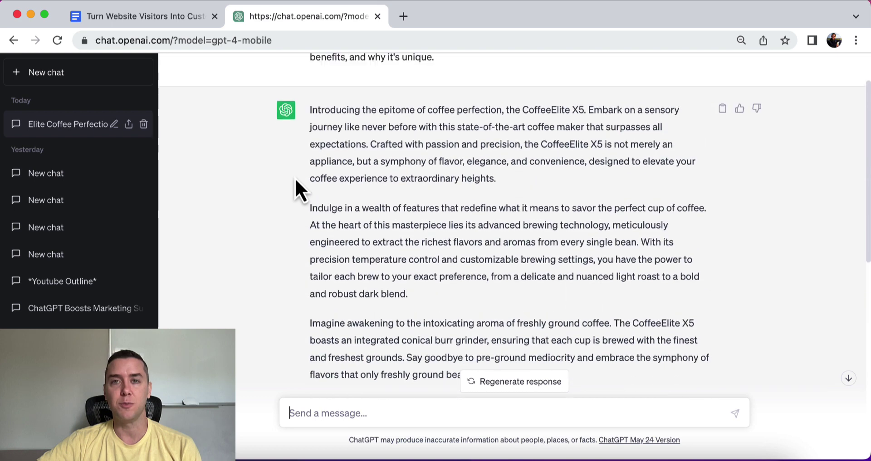
{"action": "scroll", "coordinate": [295, 178], "scroll_direction": "up", "scroll_amount": 3}
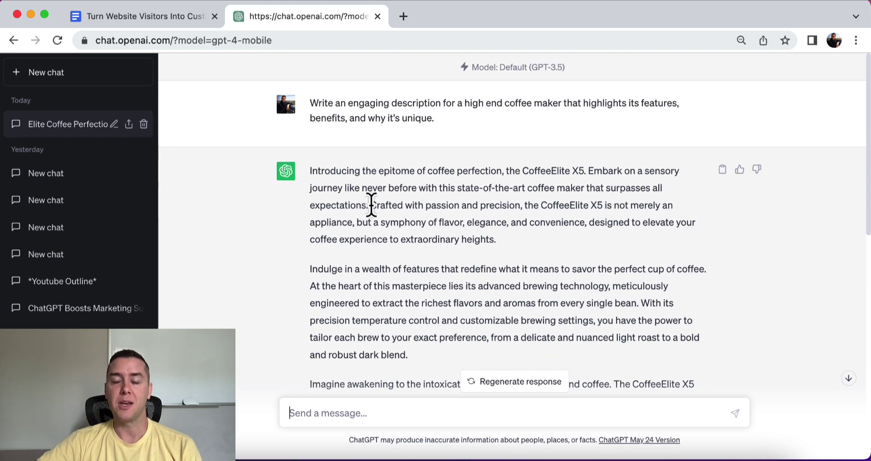
{"action": "triple_click", "coordinate": [370, 205]}
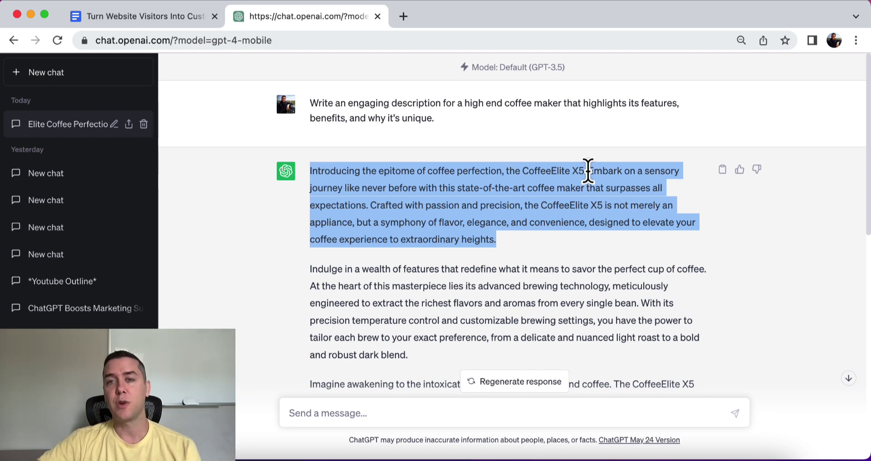
{"action": "left_click_drag", "start_coordinate": [588, 171], "coordinate": [527, 172]}
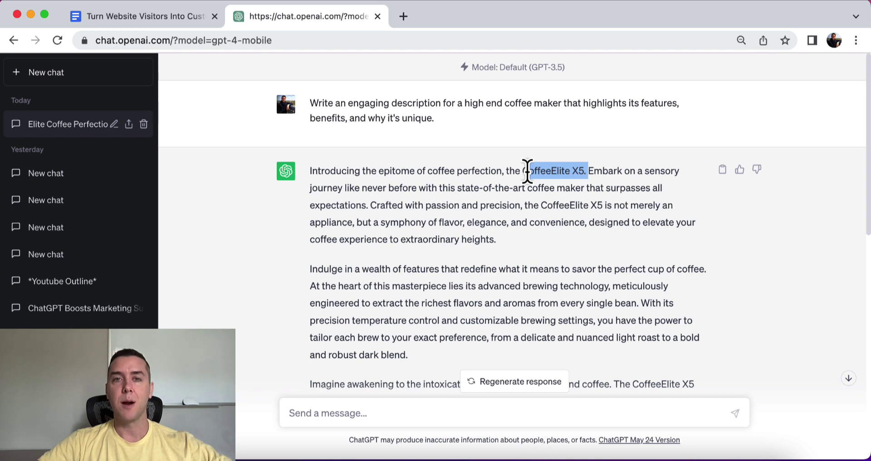
{"action": "triple_click", "coordinate": [526, 172]}
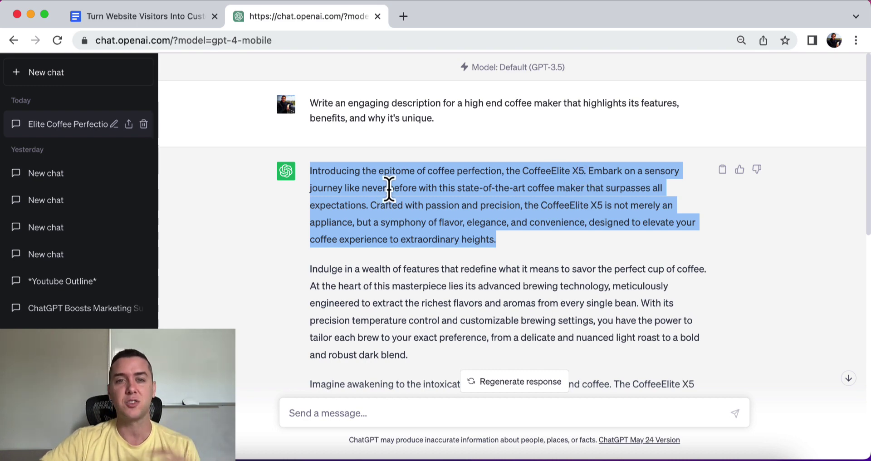
{"action": "scroll", "coordinate": [389, 188], "scroll_direction": "down", "scroll_amount": 1}
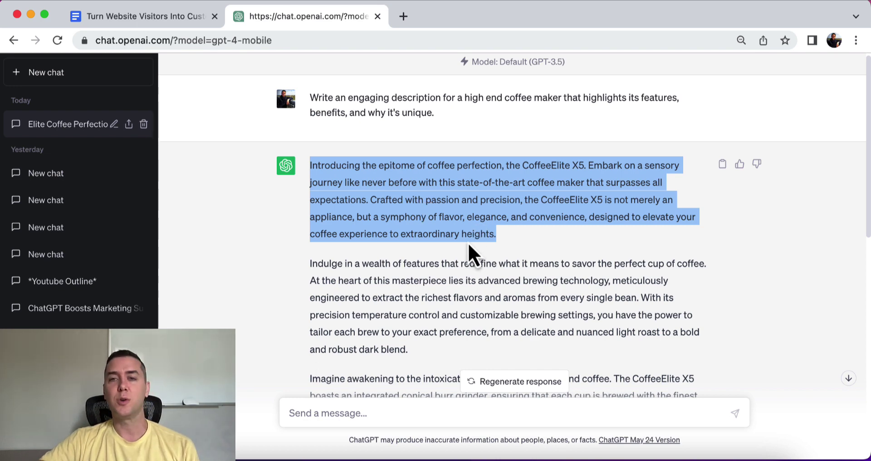
Step: Send the follow-up request "write this more brief and in bullet points" in the same chat
{"action": "scroll", "coordinate": [467, 242], "scroll_direction": "down", "scroll_amount": 10}
{"action": "left_click", "coordinate": [407, 406]}
{"action": "type", "text": "wri"}
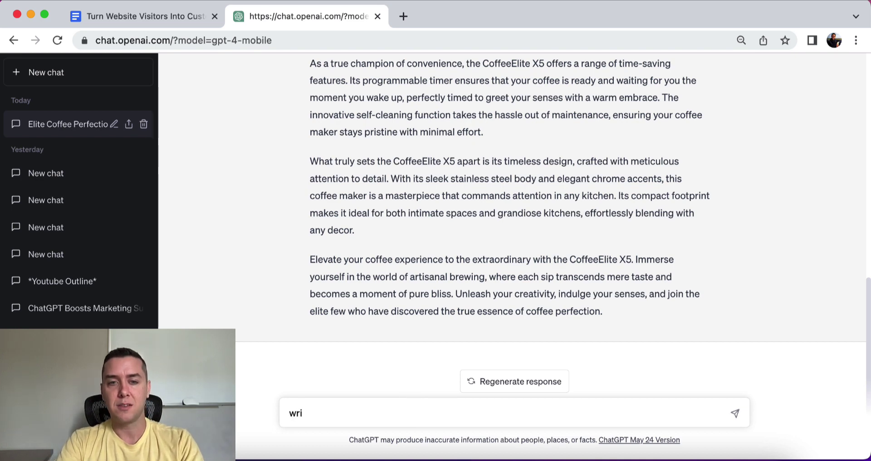
{"action": "type", "text": "te this more briefa"}
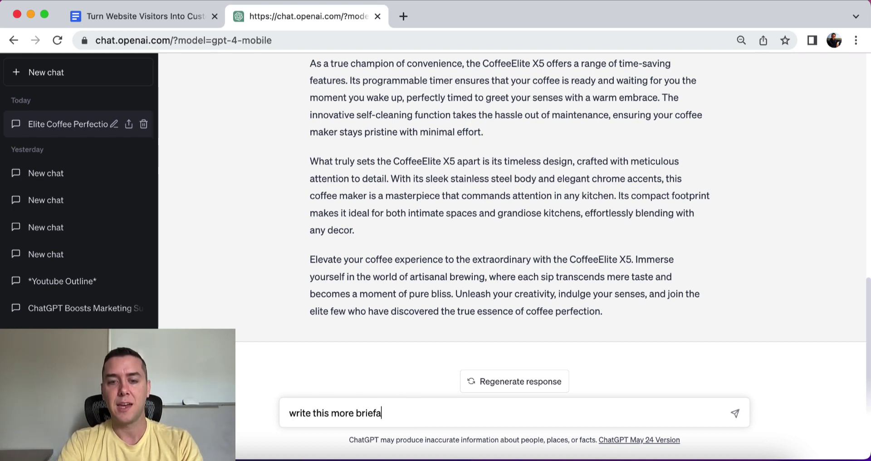
{"action": "key", "text": "BackSpace"}
{"action": "type", "text": "and in b"}
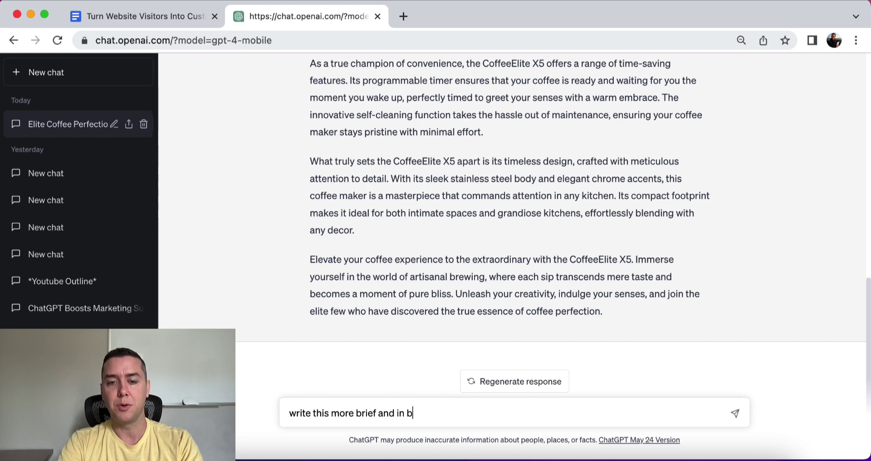
{"action": "type", "text": "ullet po"}
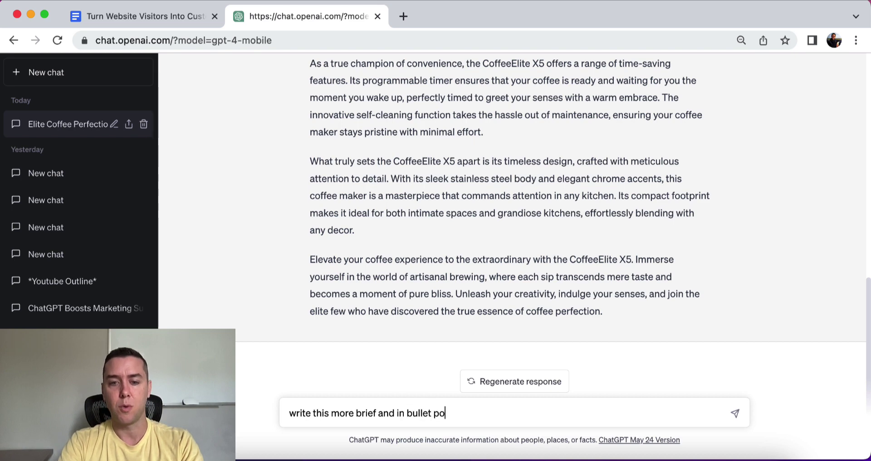
{"action": "type", "text": "ints"}
{"action": "key", "text": "Return"}
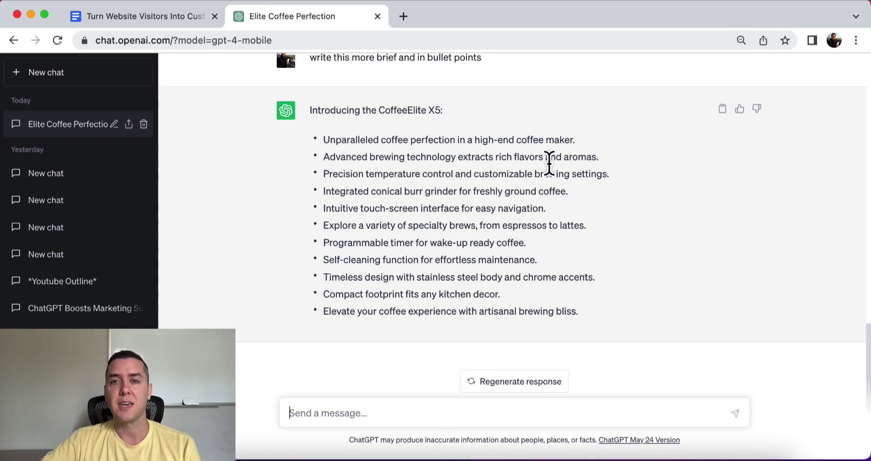
Step: Examine the first five bullet points of the shortened coffee maker description one by one
{"action": "triple_click", "coordinate": [467, 140]}
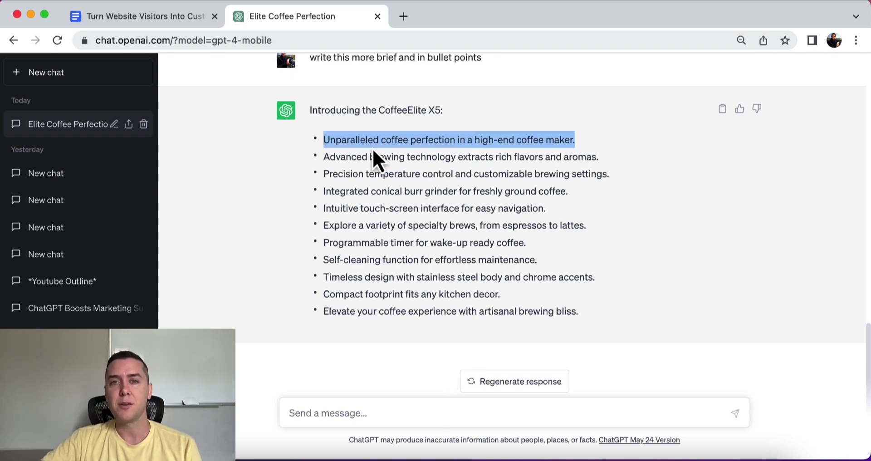
{"action": "triple_click", "coordinate": [370, 157]}
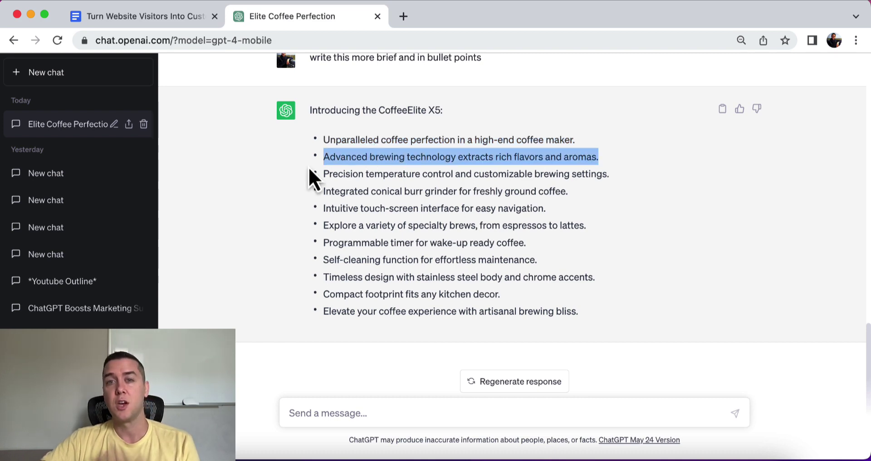
{"action": "triple_click", "coordinate": [349, 174]}
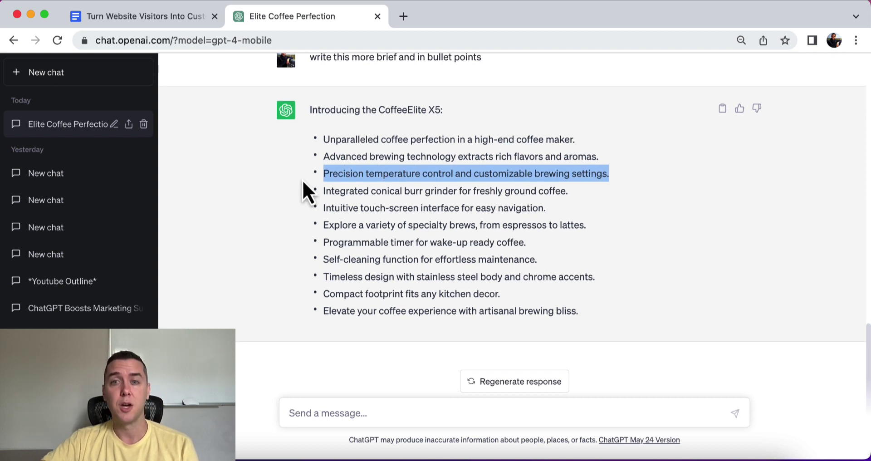
{"action": "triple_click", "coordinate": [349, 190]}
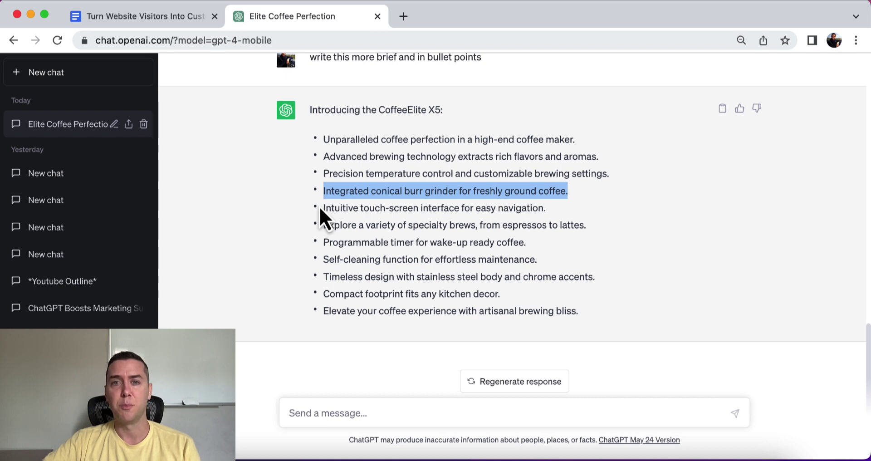
{"action": "triple_click", "coordinate": [346, 208]}
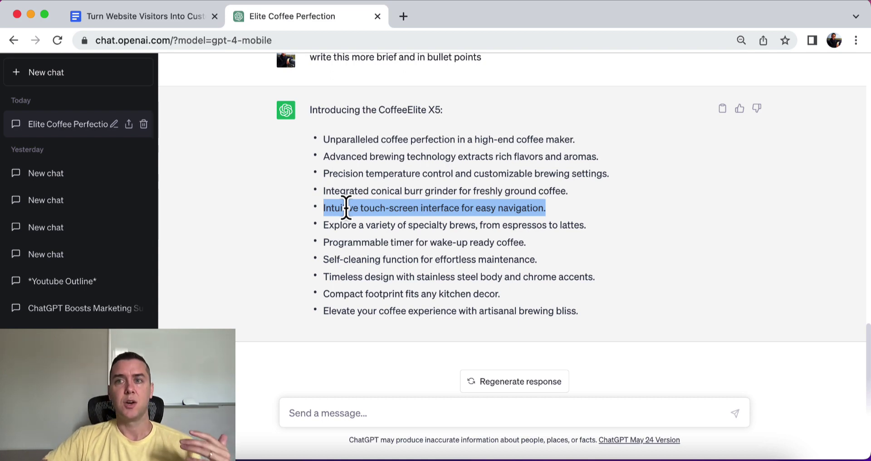
Step: Return to the Google Docs prompt list and copy the expensive running shoes example from the Address Objections section
{"action": "left_click", "coordinate": [133, 16]}
{"action": "scroll", "coordinate": [356, 183], "scroll_direction": "down", "scroll_amount": 5}
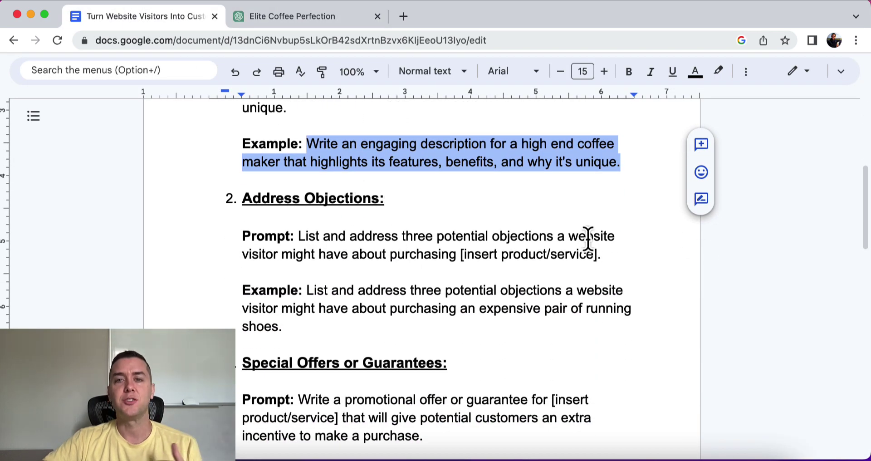
{"action": "left_click_drag", "start_coordinate": [614, 253], "coordinate": [241, 240]}
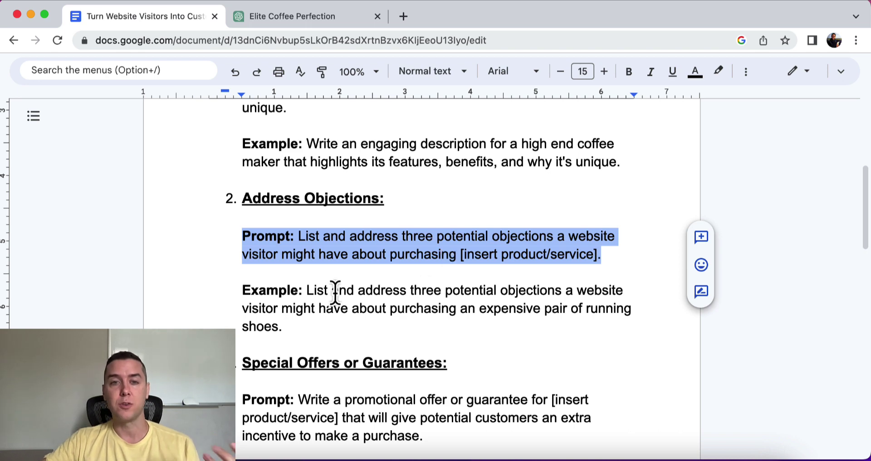
{"action": "left_click_drag", "start_coordinate": [306, 291], "coordinate": [325, 291]}
{"action": "left_click", "coordinate": [407, 302]}
{"action": "left_click_drag", "start_coordinate": [479, 309], "coordinate": [504, 330]}
{"action": "left_click_drag", "start_coordinate": [434, 327], "coordinate": [306, 294]}
{"action": "key", "text": "super+c"}
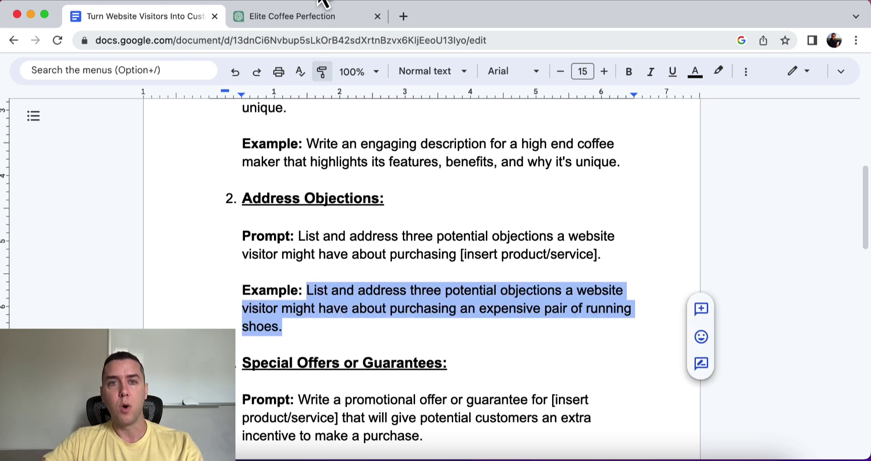
Step: Switch to ChatGPT and send the copied prompt about three potential objections to purchasing an expensive pair of running shoes
{"action": "left_click", "coordinate": [312, 16]}
{"action": "left_click", "coordinate": [356, 412]}
{"action": "key", "text": "super+v"}
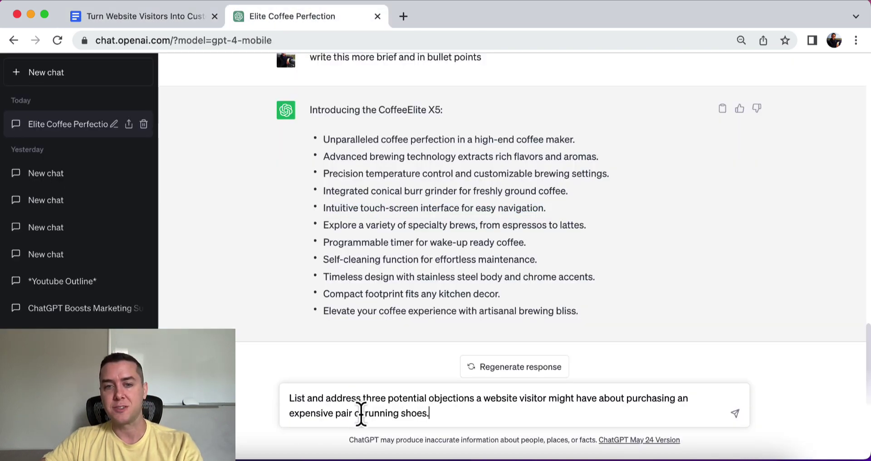
{"action": "key", "text": "Return"}
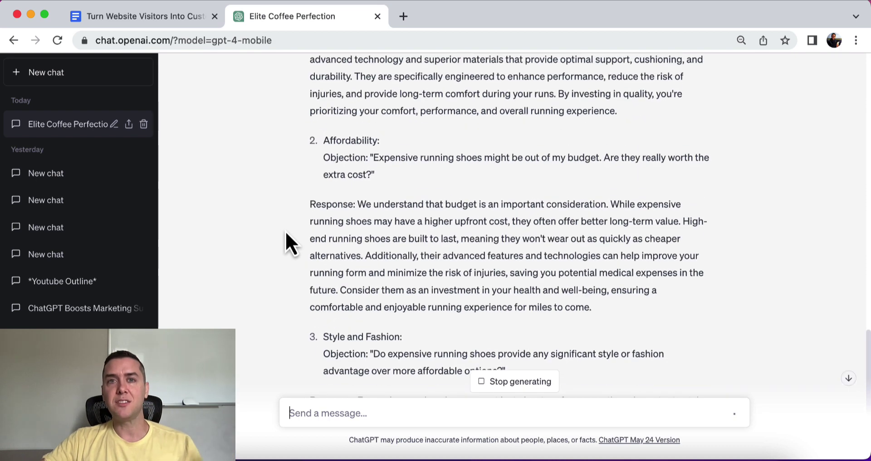
Step: Examine the Price objection and its response in the answer about expensive running shoes
{"action": "scroll", "coordinate": [286, 232], "scroll_direction": "up", "scroll_amount": 3}
{"action": "scroll", "coordinate": [285, 233], "scroll_direction": "up", "scroll_amount": 3}
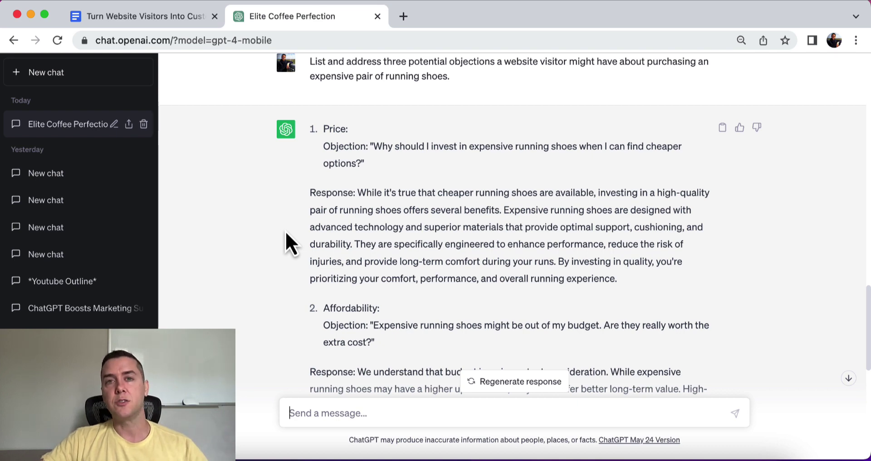
{"action": "scroll", "coordinate": [286, 232], "scroll_direction": "down", "scroll_amount": 1}
{"action": "scroll", "coordinate": [285, 231], "scroll_direction": "down", "scroll_amount": 2}
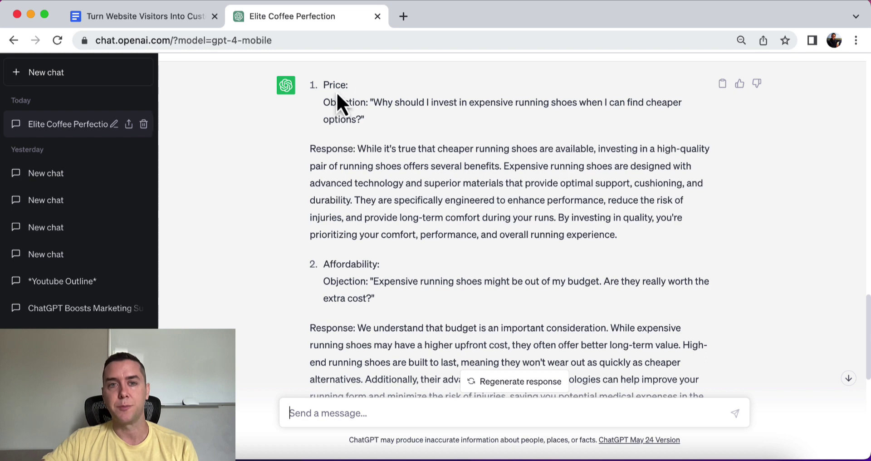
{"action": "left_click_drag", "start_coordinate": [373, 103], "coordinate": [379, 127]}
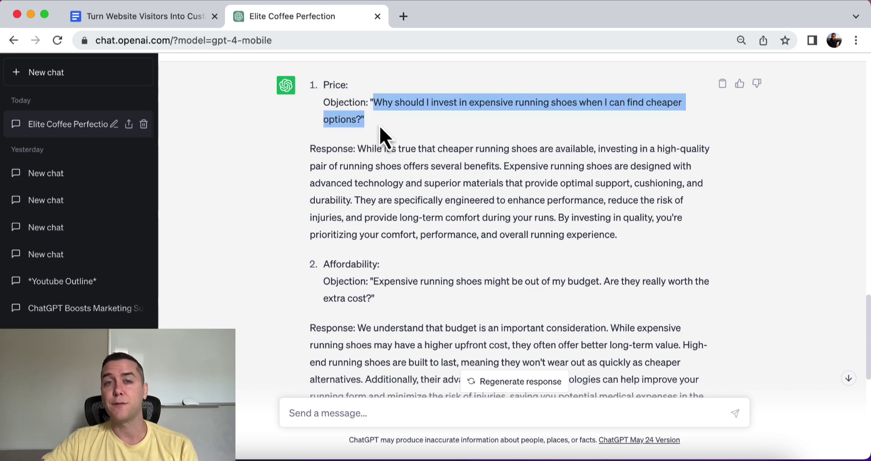
{"action": "triple_click", "coordinate": [324, 160]}
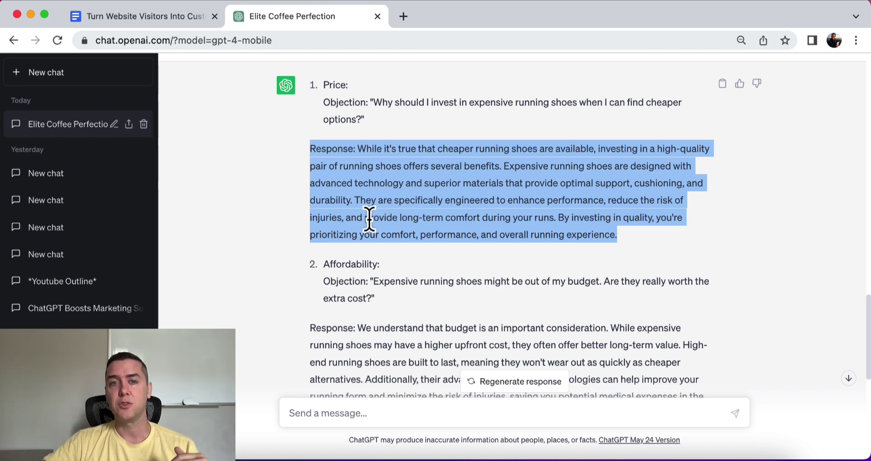
Step: Examine the Affordability and the Style and Fashion objections with their responses in the running shoes answer
{"action": "scroll", "coordinate": [369, 219], "scroll_direction": "down", "scroll_amount": 2}
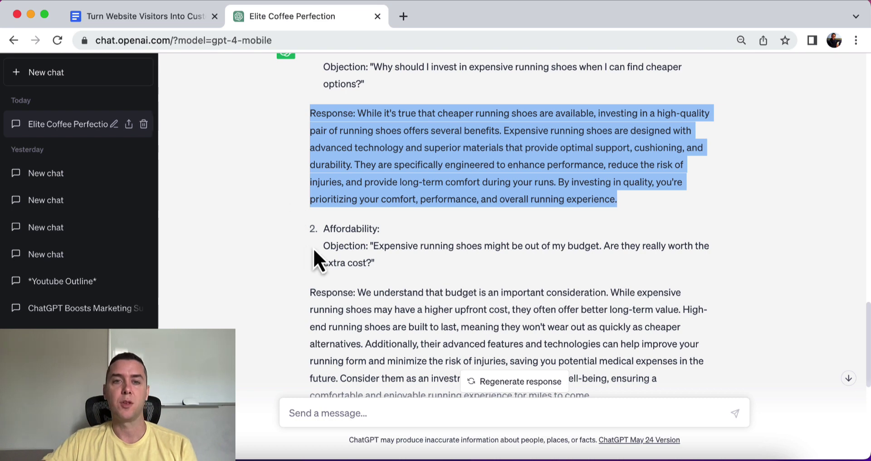
{"action": "triple_click", "coordinate": [357, 247]}
{"action": "scroll", "coordinate": [267, 219], "scroll_direction": "down", "scroll_amount": 2}
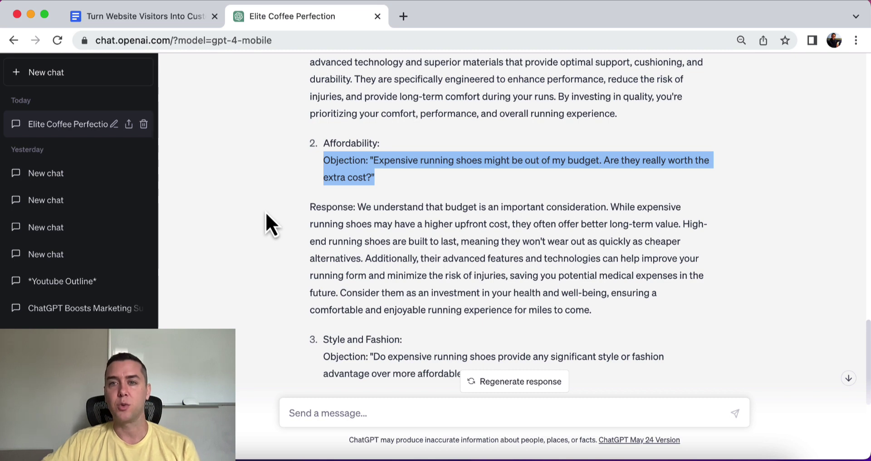
{"action": "scroll", "coordinate": [265, 211], "scroll_direction": "down", "scroll_amount": 3}
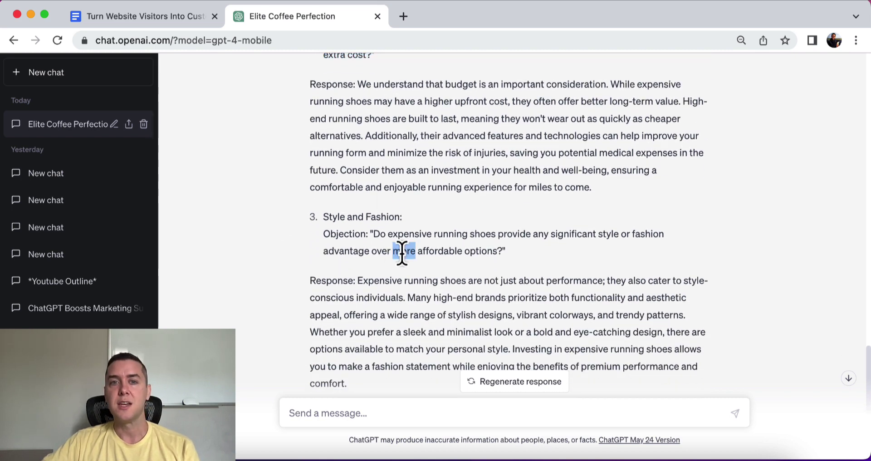
{"action": "triple_click", "coordinate": [389, 242]}
{"action": "scroll", "coordinate": [291, 222], "scroll_direction": "down", "scroll_amount": 2}
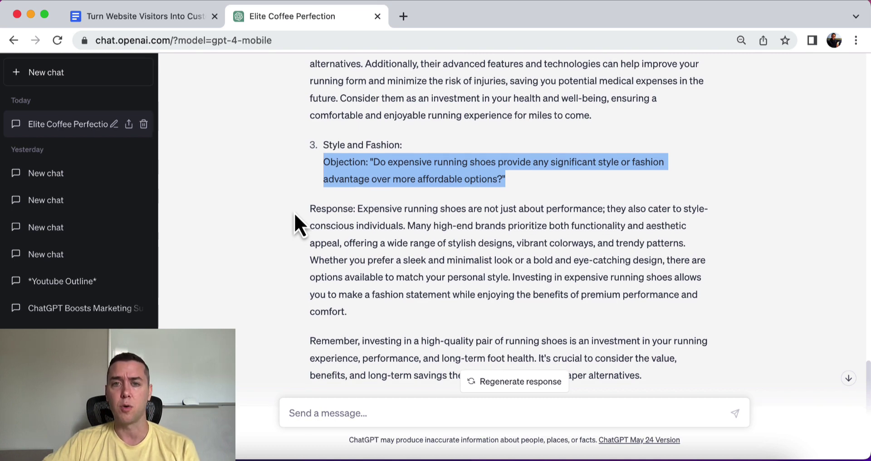
{"action": "scroll", "coordinate": [294, 211], "scroll_direction": "down", "scroll_amount": 2}
{"action": "scroll", "coordinate": [366, 243], "scroll_direction": "up", "scroll_amount": 4}
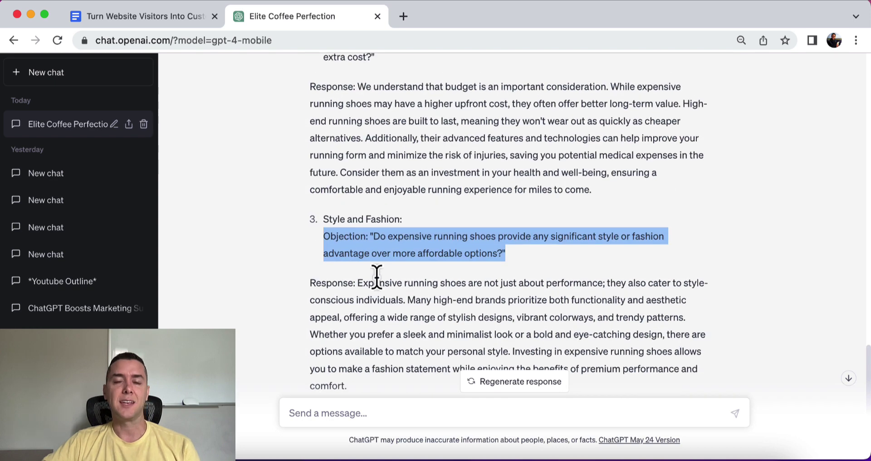
Step: Return to the Google Docs prompt list and examine the heading and prompt of the Special Offers or Guarantees section
{"action": "left_click", "coordinate": [163, 18]}
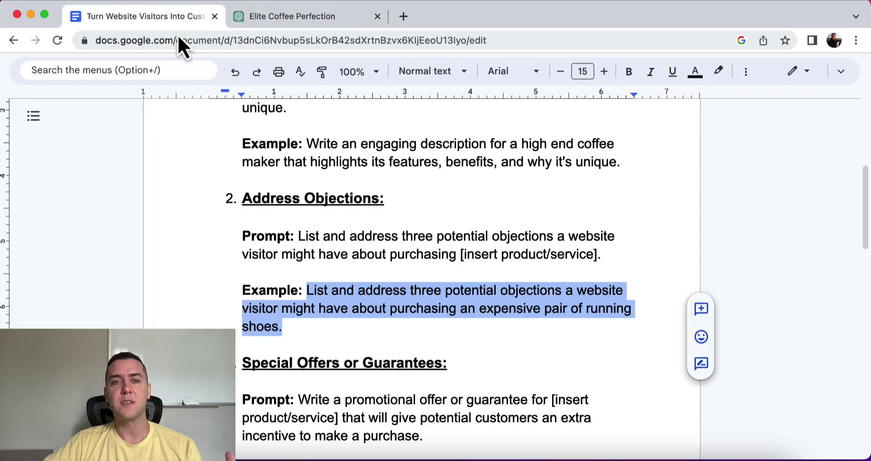
{"action": "scroll", "coordinate": [363, 183], "scroll_direction": "down", "scroll_amount": 2}
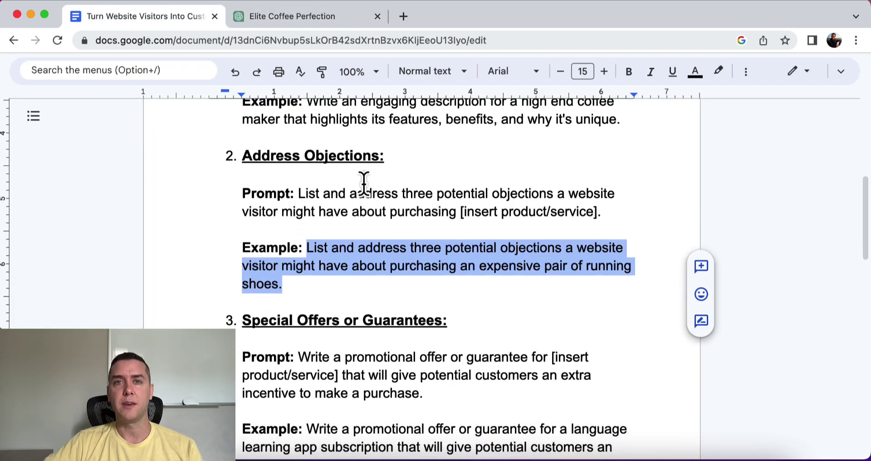
{"action": "scroll", "coordinate": [363, 184], "scroll_direction": "down", "scroll_amount": 3}
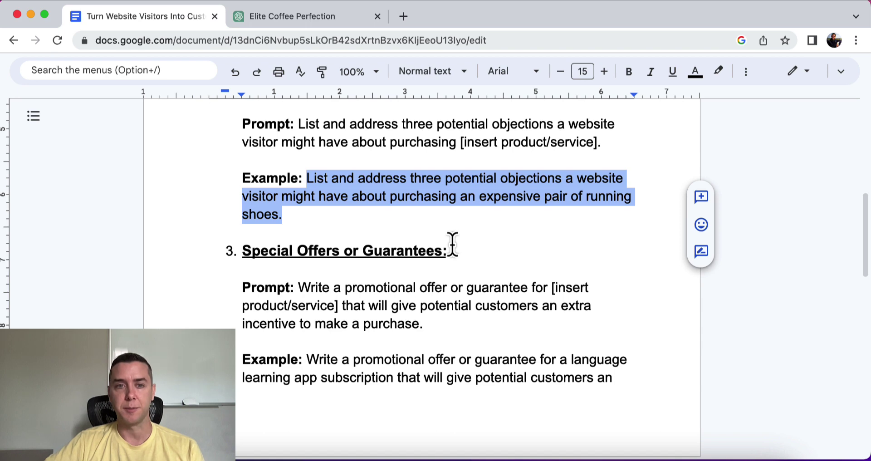
{"action": "left_click", "coordinate": [398, 253]}
{"action": "triple_click", "coordinate": [398, 253]}
{"action": "left_click", "coordinate": [432, 253]}
{"action": "left_click_drag", "start_coordinate": [452, 252], "coordinate": [233, 259]}
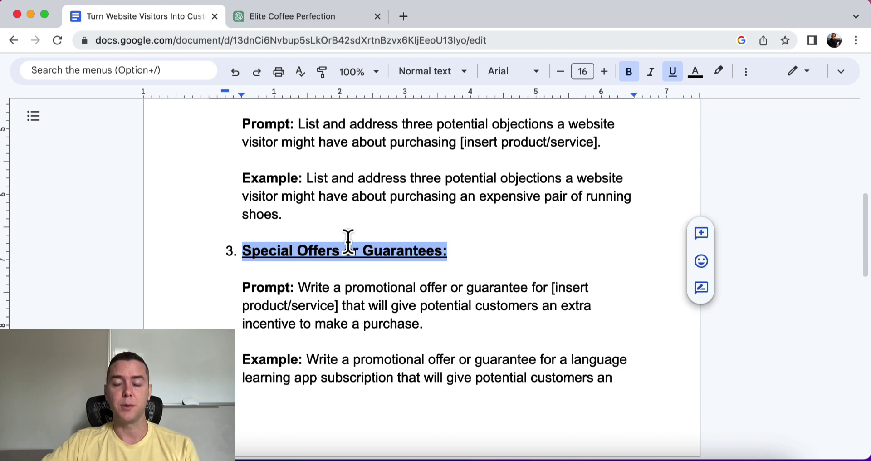
{"action": "left_click_drag", "start_coordinate": [433, 322], "coordinate": [301, 287]}
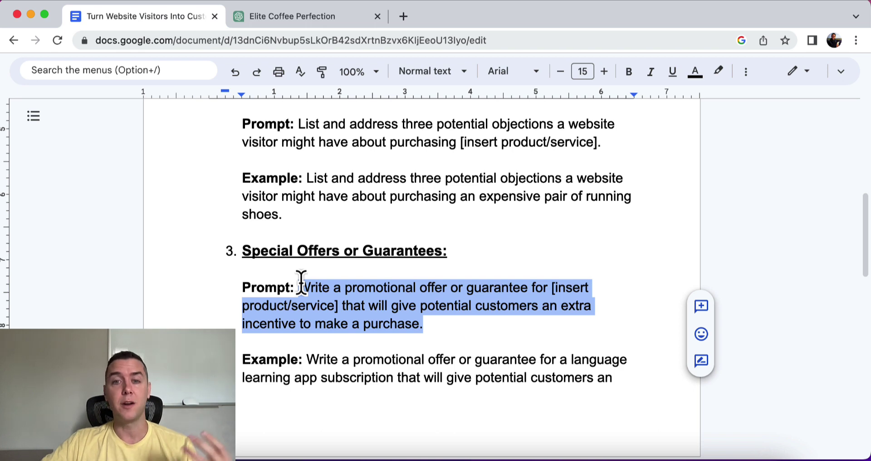
Step: Copy the full language learning app subscription example from the Special Offers or Guarantees section
{"action": "scroll", "coordinate": [294, 274], "scroll_direction": "down", "scroll_amount": 3}
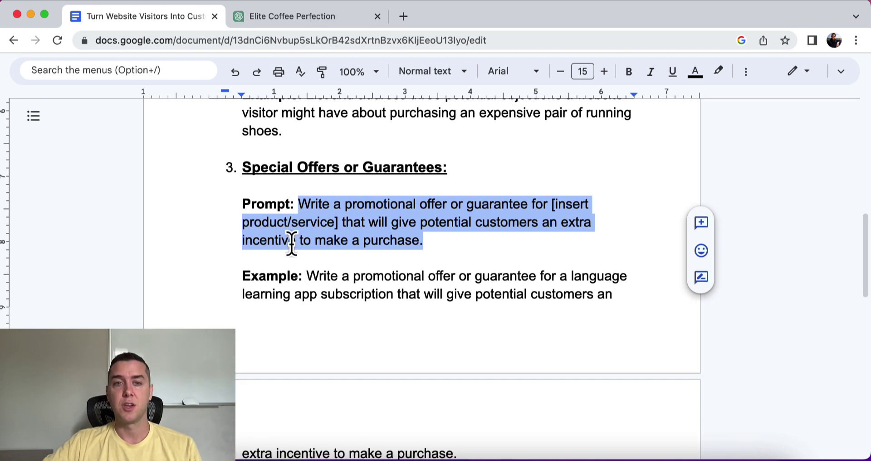
{"action": "scroll", "coordinate": [292, 245], "scroll_direction": "down", "scroll_amount": 1}
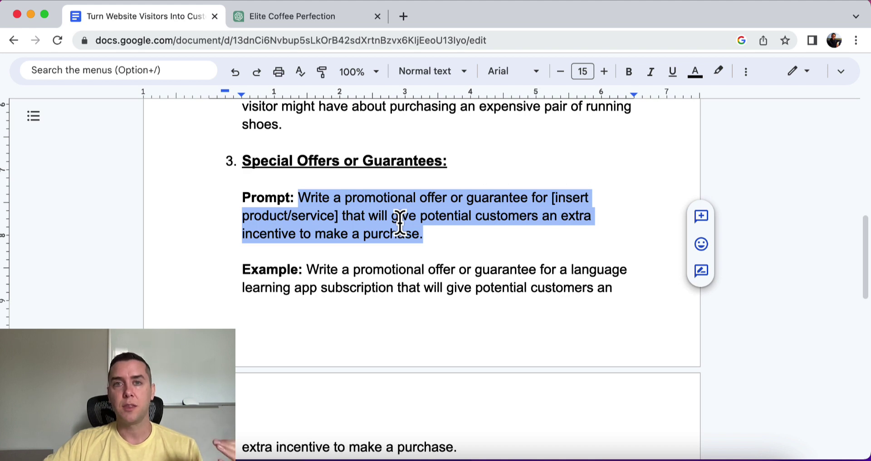
{"action": "scroll", "coordinate": [397, 234], "scroll_direction": "down", "scroll_amount": 1}
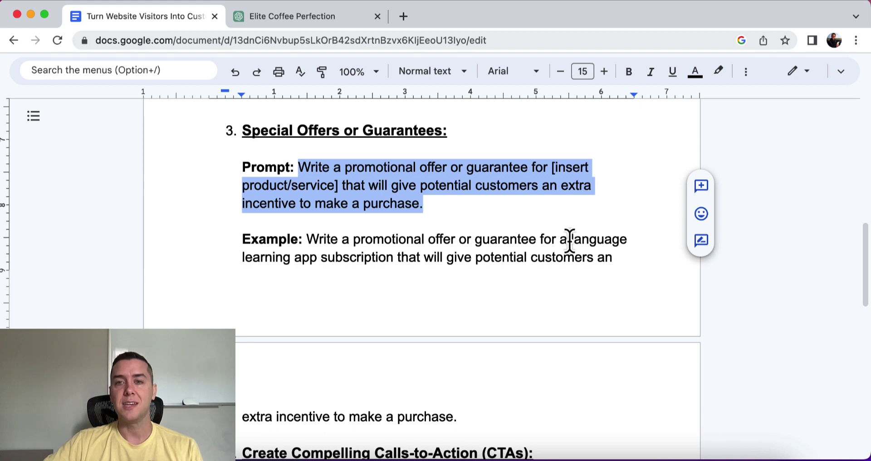
{"action": "left_click_drag", "start_coordinate": [568, 239], "coordinate": [385, 272]}
{"action": "left_click_drag", "start_coordinate": [307, 236], "coordinate": [481, 373]}
{"action": "key", "text": "super+c"}
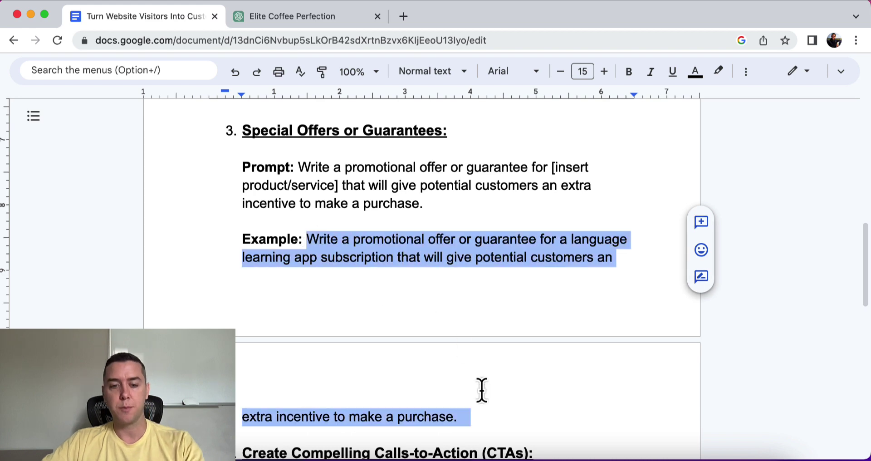
Step: Switch to ChatGPT and send the copied prompt about a promotional offer or guarantee for a language learning app subscription
{"action": "left_click", "coordinate": [313, 21]}
{"action": "scroll", "coordinate": [392, 210], "scroll_direction": "down", "scroll_amount": 5}
{"action": "left_click", "coordinate": [345, 413]}
{"action": "key", "text": "super+v"}
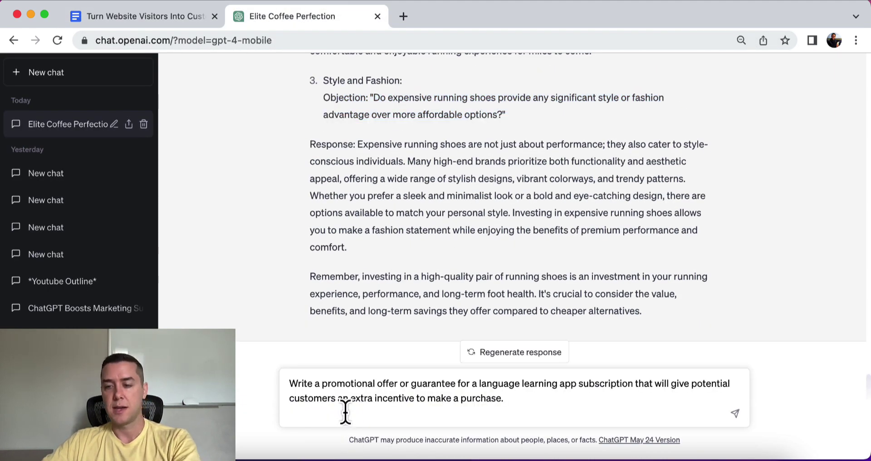
{"action": "key", "text": "Return"}
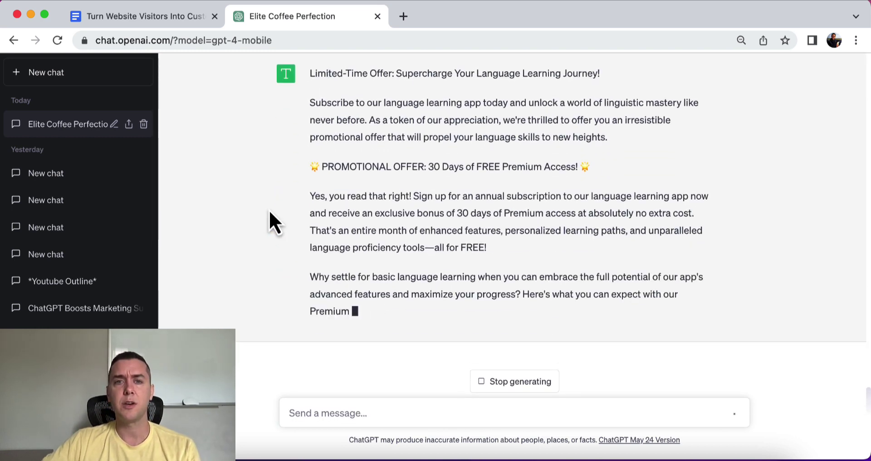
Step: Examine the generated promotional offer from its headline and introduction through the free Premium access offer and numbered features
{"action": "triple_click", "coordinate": [339, 106]}
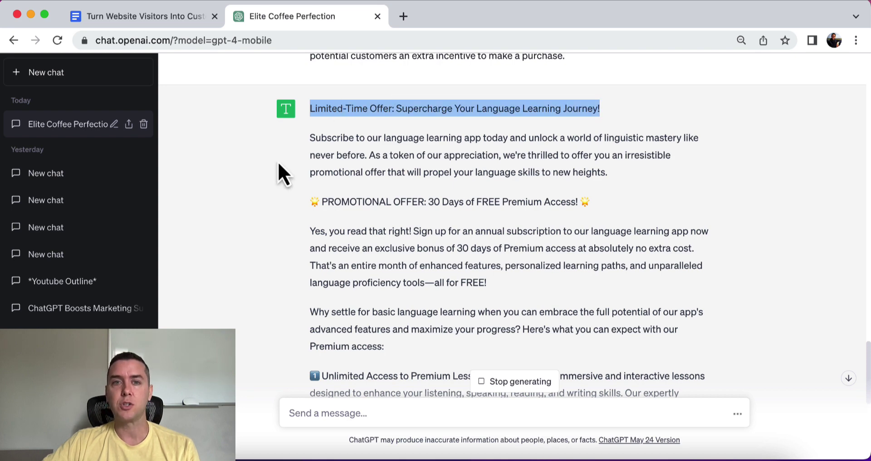
{"action": "triple_click", "coordinate": [401, 154]}
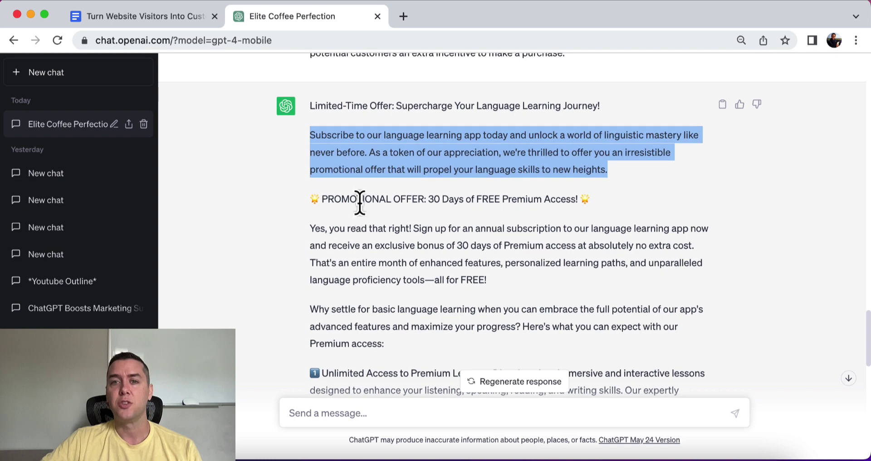
{"action": "triple_click", "coordinate": [356, 199]}
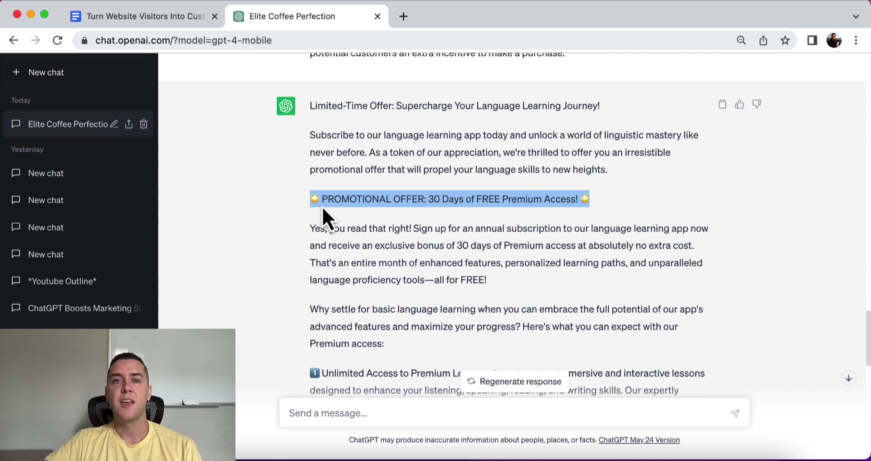
{"action": "triple_click", "coordinate": [326, 239]}
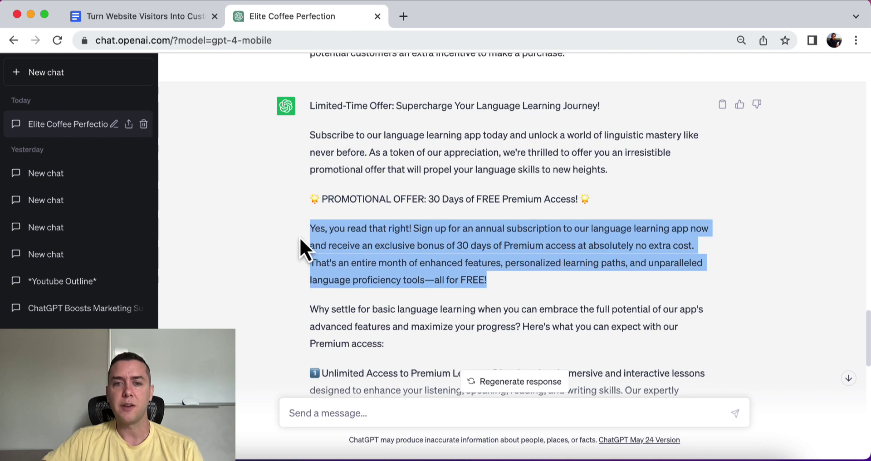
{"action": "scroll", "coordinate": [300, 237], "scroll_direction": "down", "scroll_amount": 4}
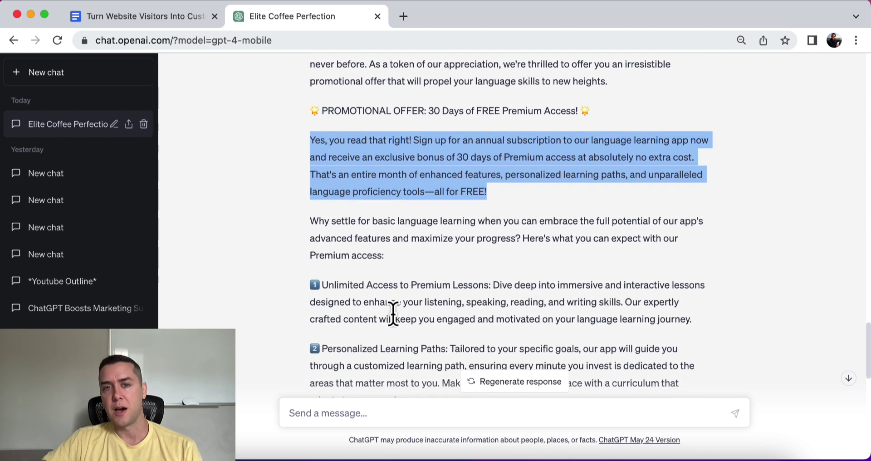
{"action": "scroll", "coordinate": [392, 313], "scroll_direction": "down", "scroll_amount": 4}
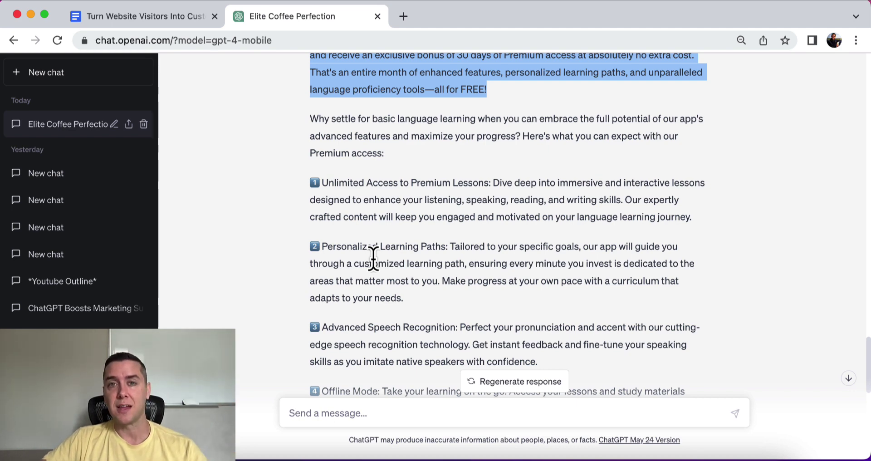
{"action": "scroll", "coordinate": [373, 258], "scroll_direction": "down", "scroll_amount": 1}
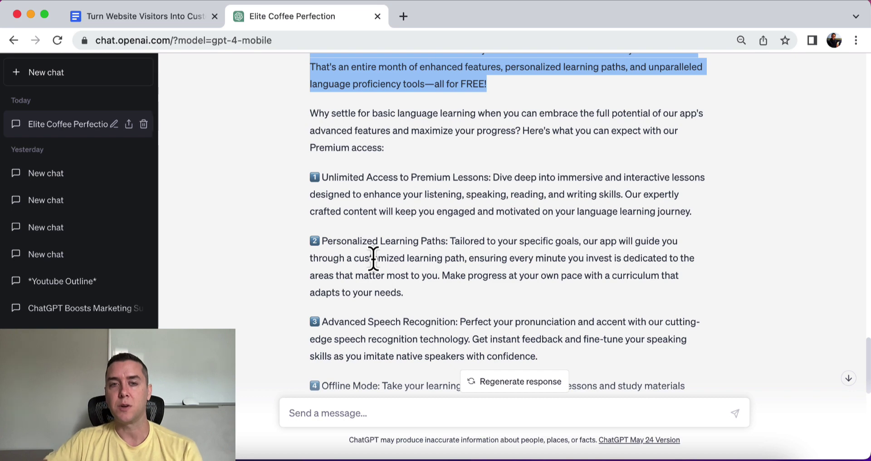
{"action": "scroll", "coordinate": [373, 258], "scroll_direction": "down", "scroll_amount": 6}
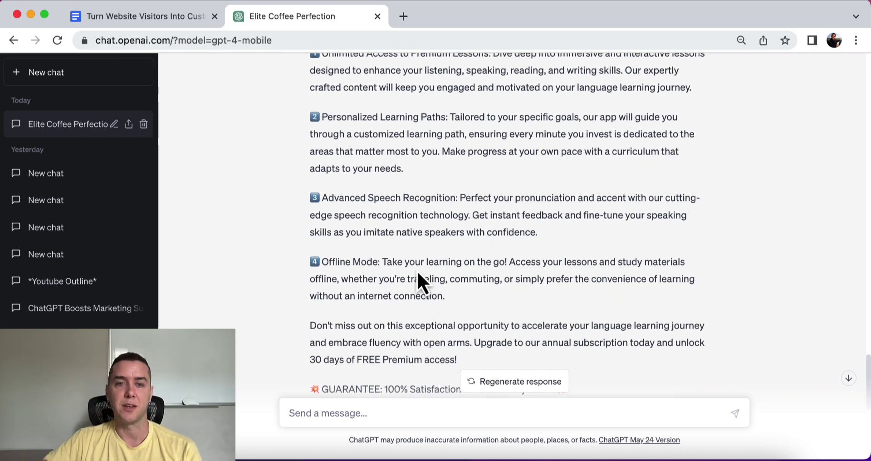
Step: Examine the satisfaction guarantee heading, its explanation and the closing paragraphs of the language app offer
{"action": "triple_click", "coordinate": [361, 286]}
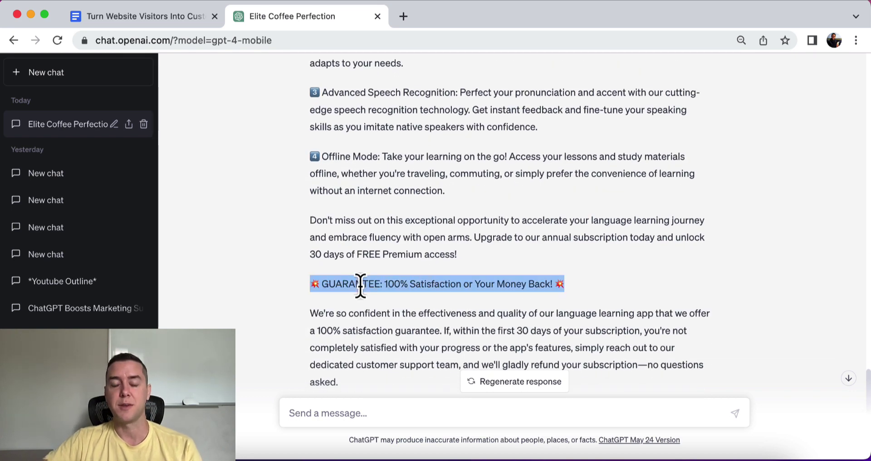
{"action": "scroll", "coordinate": [325, 216], "scroll_direction": "down", "scroll_amount": 4}
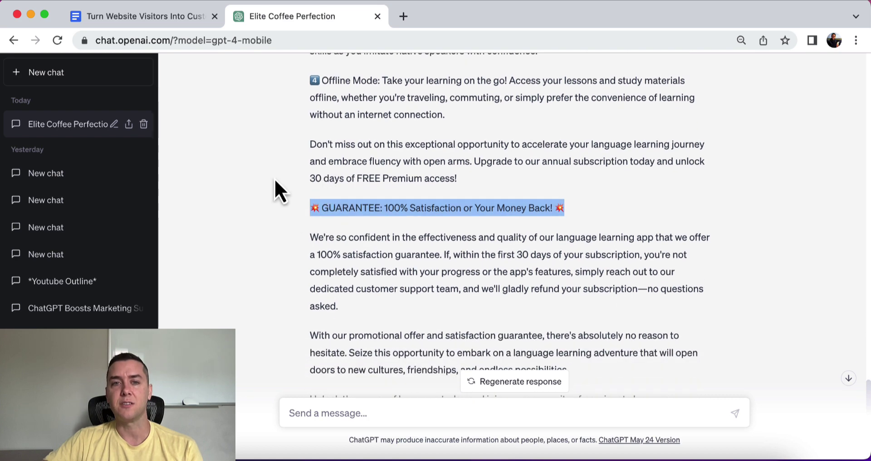
{"action": "scroll", "coordinate": [275, 181], "scroll_direction": "down", "scroll_amount": 3}
{"action": "triple_click", "coordinate": [361, 202]}
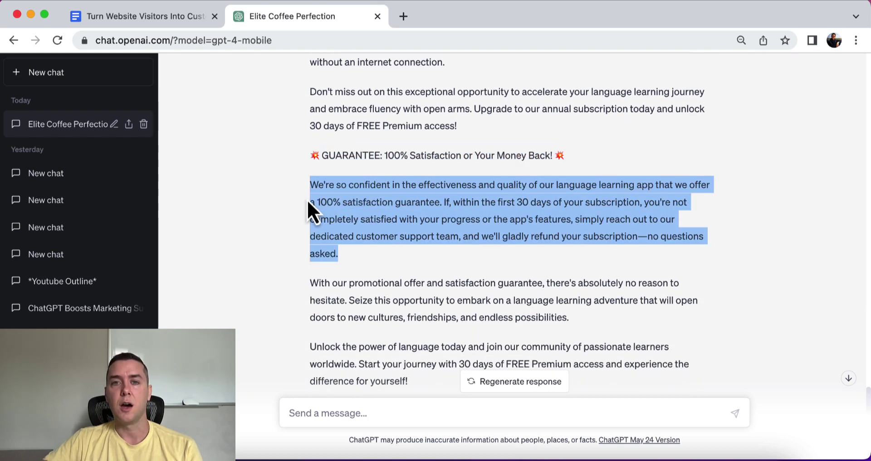
{"action": "scroll", "coordinate": [288, 200], "scroll_direction": "down", "scroll_amount": 5}
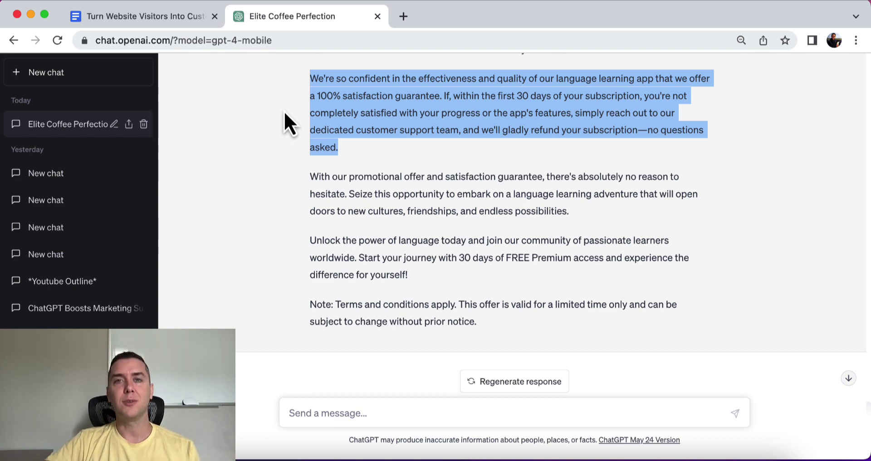
Step: Return to the Google Docs prompt list and highlight the prompt in the Create Compelling Calls-to-Action (CTAs) section
{"action": "left_click", "coordinate": [173, 20]}
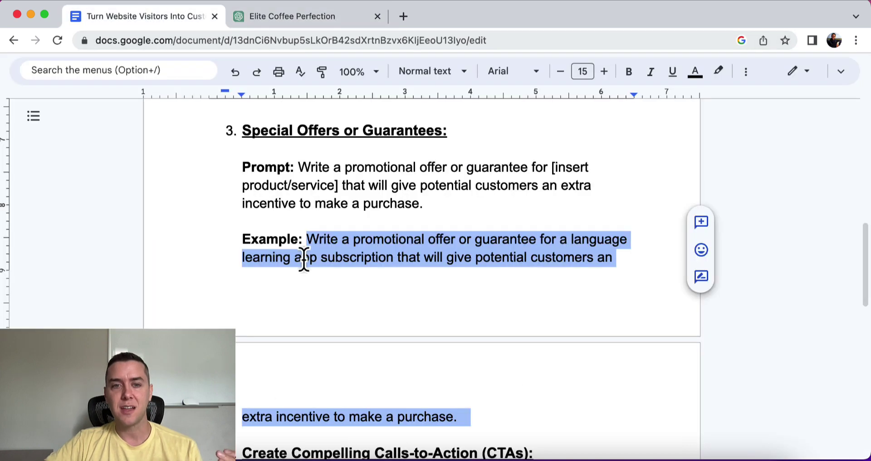
{"action": "scroll", "coordinate": [304, 259], "scroll_direction": "down", "scroll_amount": 5}
{"action": "left_click", "coordinate": [395, 308]}
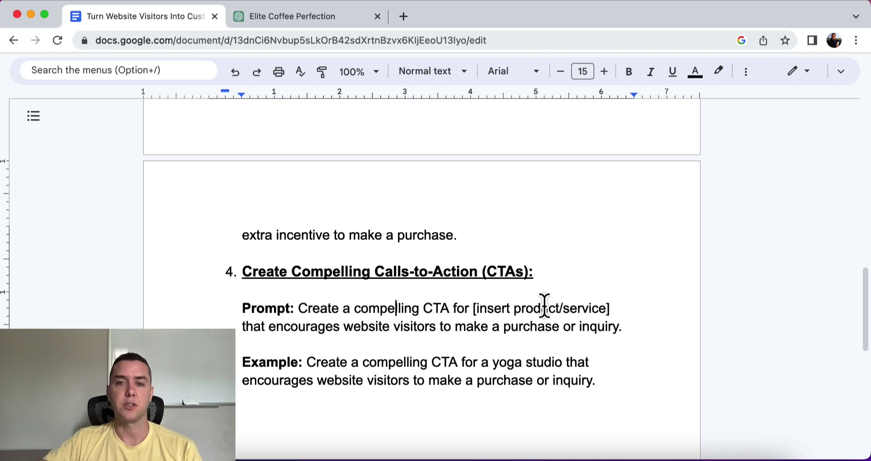
{"action": "left_click_drag", "start_coordinate": [633, 329], "coordinate": [248, 306]}
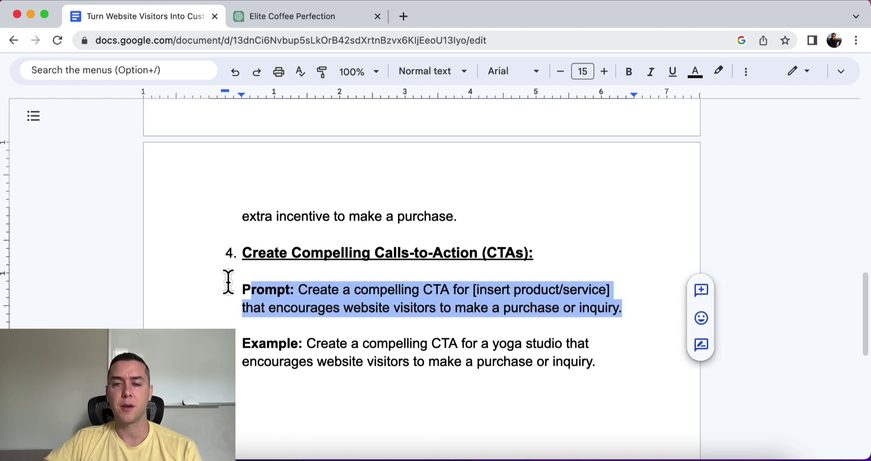
Step: Copy the yoga studio example prompt from the Create Compelling Calls-to-Action (CTAs) section
{"action": "scroll", "coordinate": [228, 282], "scroll_direction": "down", "scroll_amount": 1}
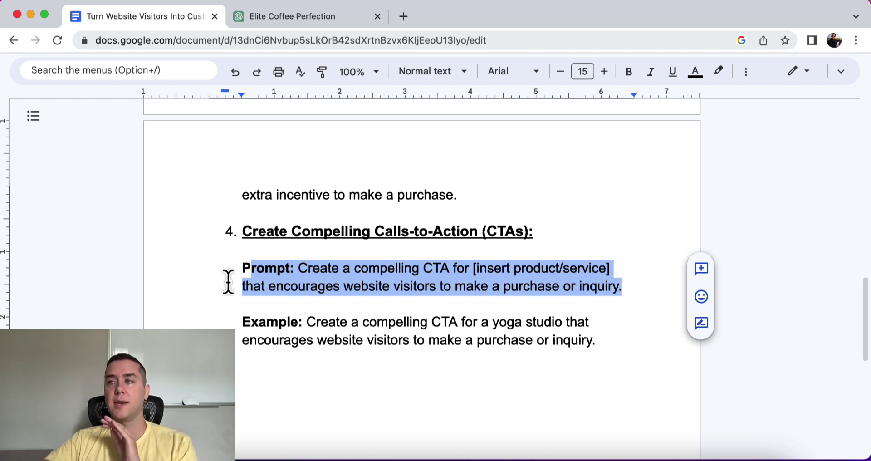
{"action": "double_click", "coordinate": [337, 340]}
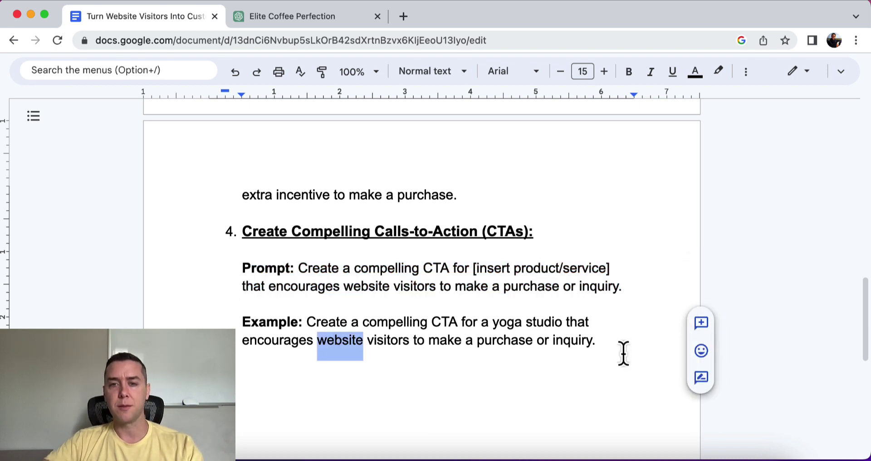
{"action": "left_click_drag", "start_coordinate": [614, 349], "coordinate": [307, 319]}
{"action": "key", "text": "super+c"}
Step: Switch to ChatGPT and send the copied prompt about a compelling CTA for a yoga studio
{"action": "left_click", "coordinate": [305, 18]}
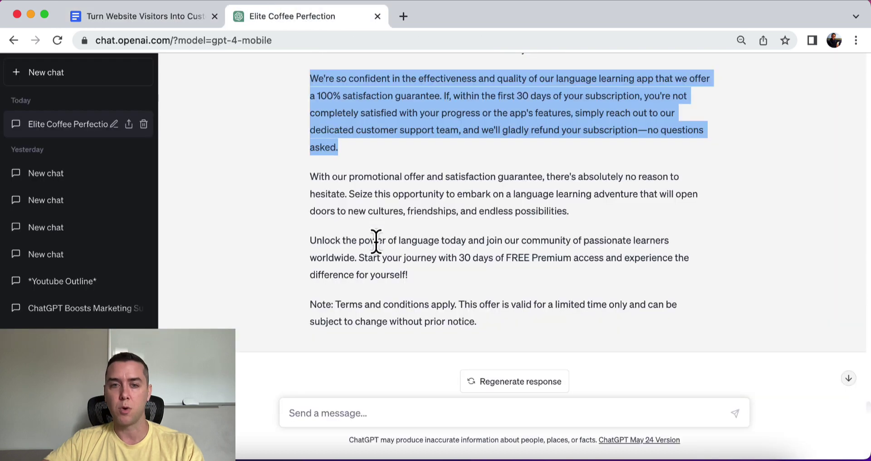
{"action": "scroll", "coordinate": [368, 281], "scroll_direction": "down", "scroll_amount": 1}
{"action": "left_click", "coordinate": [347, 410]}
{"action": "key", "text": "super+v"}
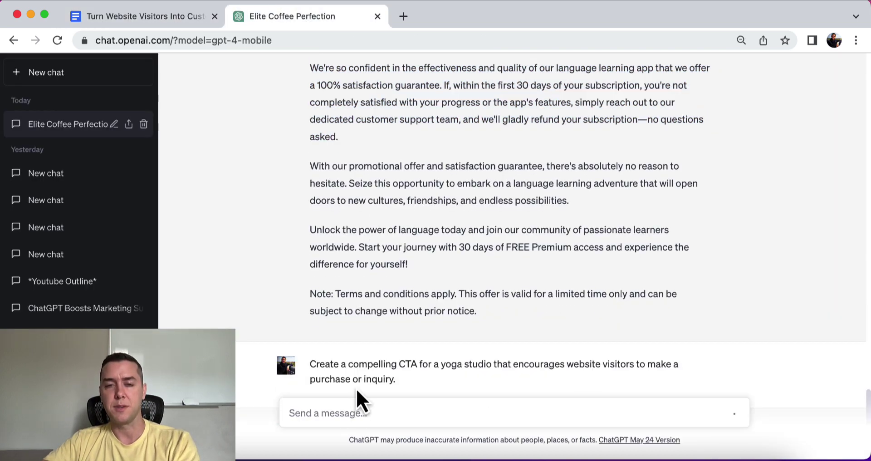
{"action": "key", "text": "Return"}
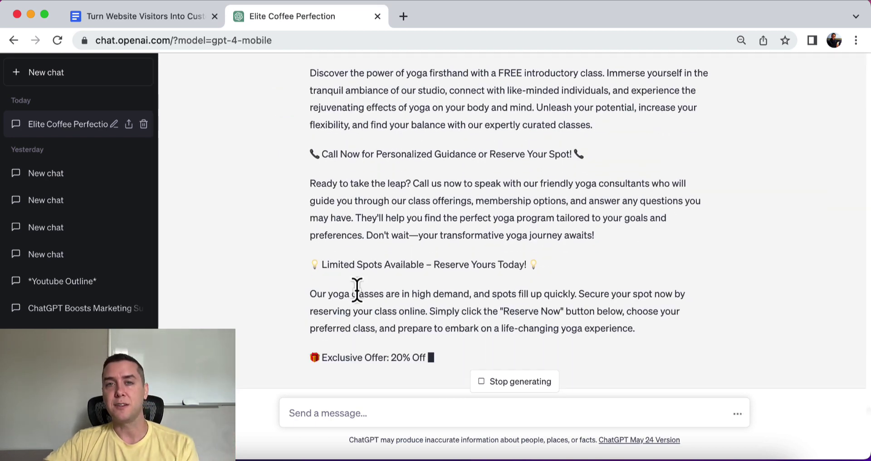
Step: Examine the headline, the studio subheading and the introductory paragraph of the generated yoga studio CTA
{"action": "scroll", "coordinate": [357, 291], "scroll_direction": "up", "scroll_amount": 2}
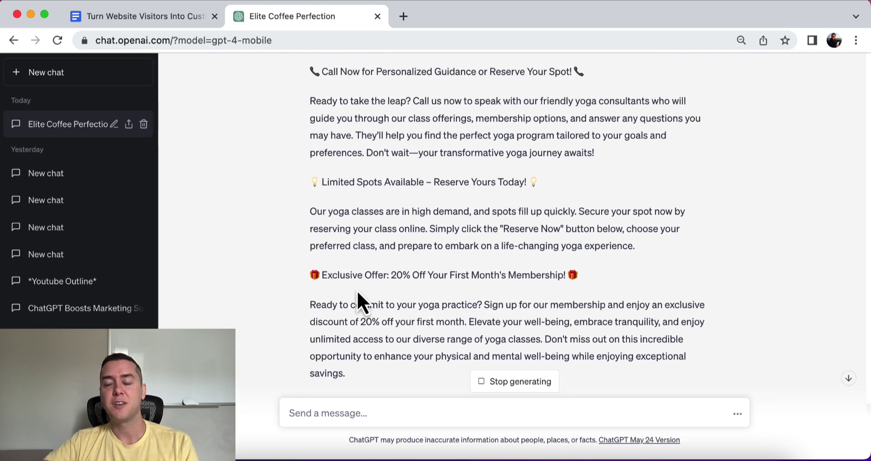
{"action": "scroll", "coordinate": [357, 290], "scroll_direction": "up", "scroll_amount": 6}
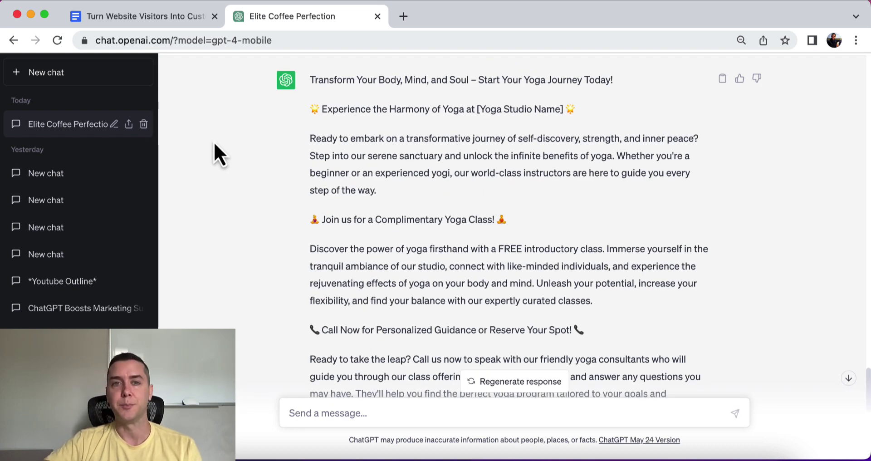
{"action": "triple_click", "coordinate": [334, 82]}
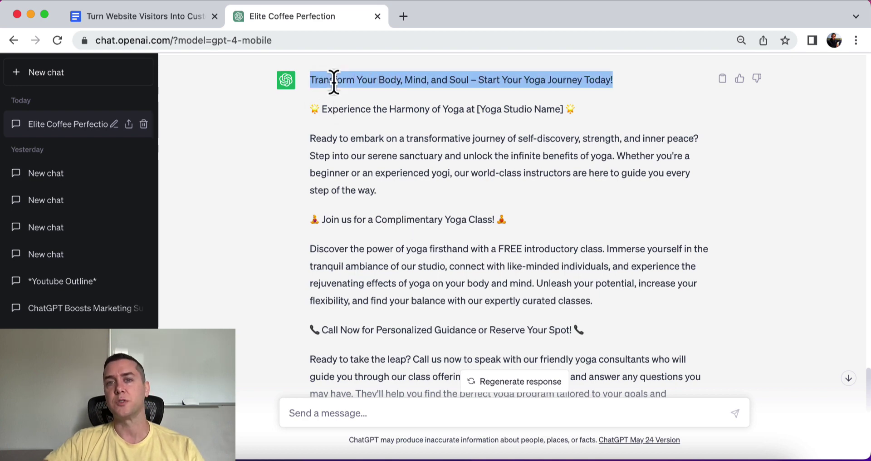
{"action": "triple_click", "coordinate": [333, 110]}
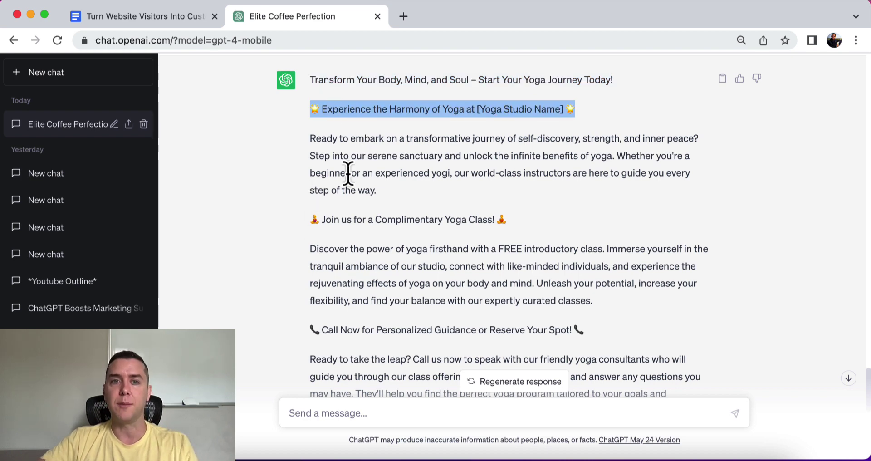
{"action": "triple_click", "coordinate": [338, 158]}
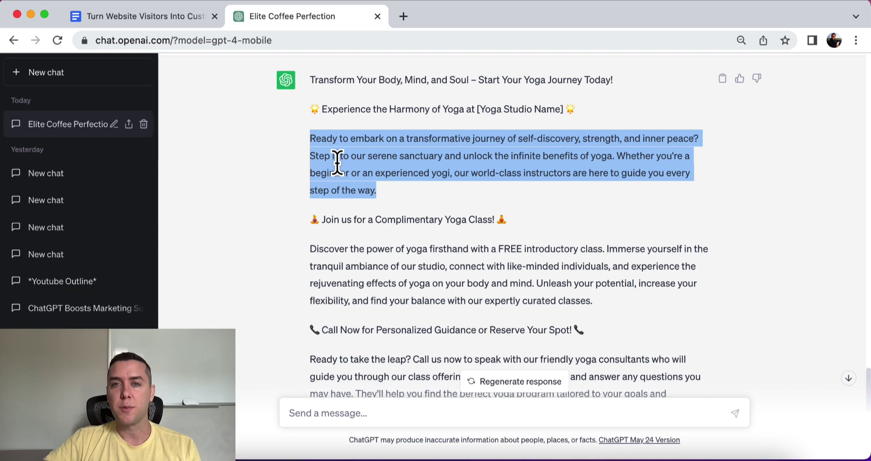
Step: Examine the complimentary yoga class section and the call-now heading of the yoga studio CTA
{"action": "scroll", "coordinate": [339, 165], "scroll_direction": "down", "scroll_amount": 1}
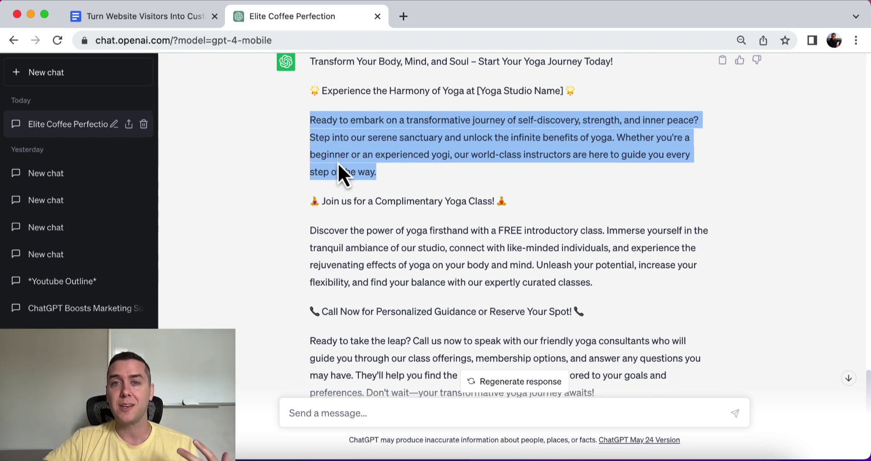
{"action": "scroll", "coordinate": [337, 163], "scroll_direction": "down", "scroll_amount": 1}
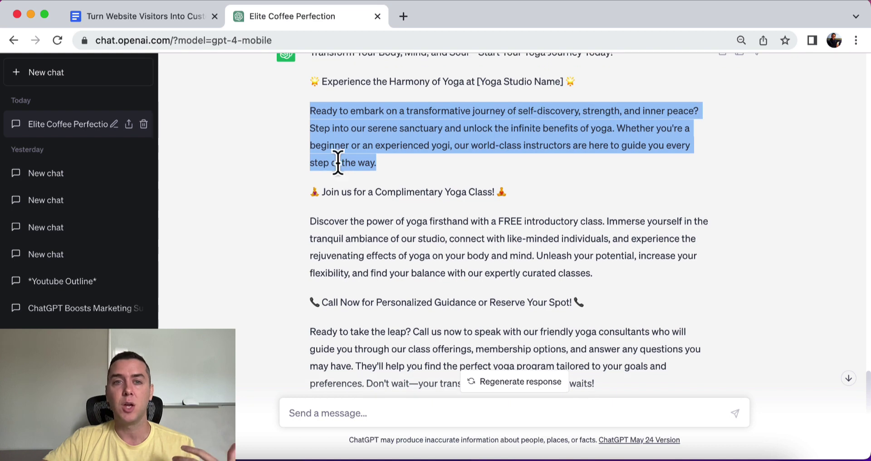
{"action": "scroll", "coordinate": [338, 162], "scroll_direction": "down", "scroll_amount": 2}
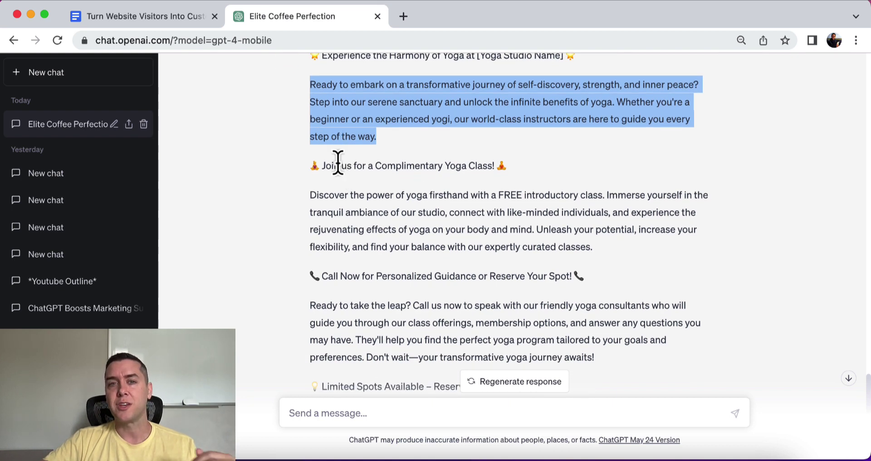
{"action": "triple_click", "coordinate": [344, 167]}
{"action": "scroll", "coordinate": [304, 179], "scroll_direction": "down", "scroll_amount": 2}
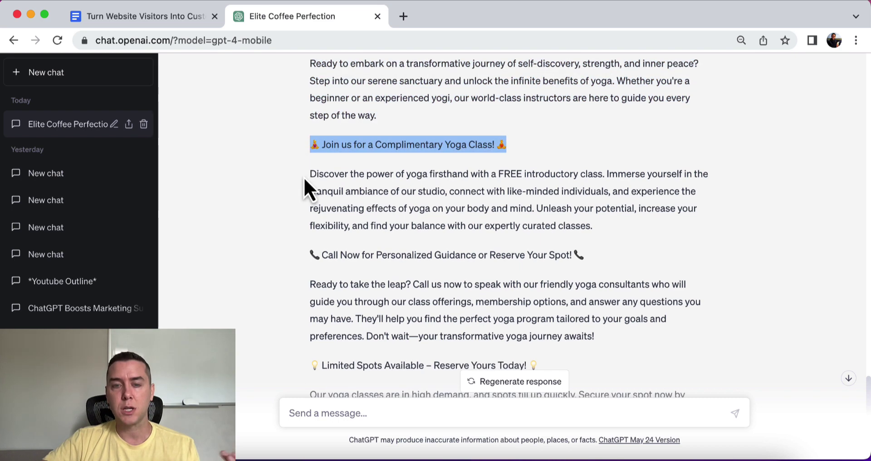
{"action": "triple_click", "coordinate": [369, 146]}
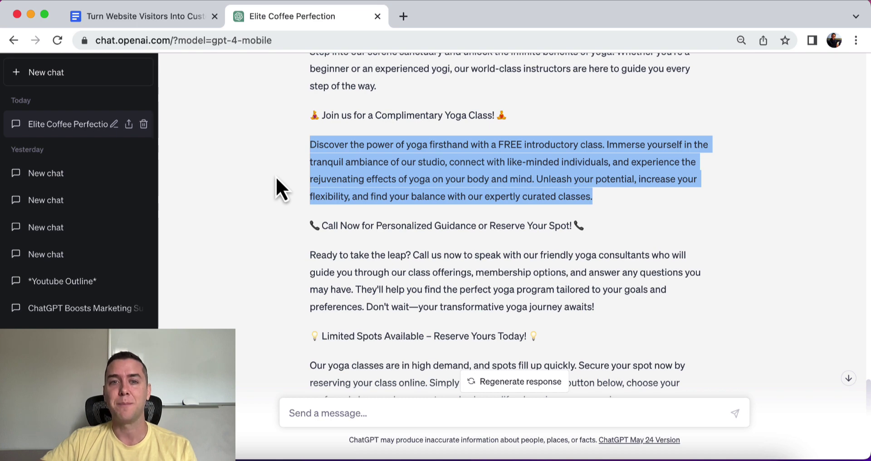
{"action": "triple_click", "coordinate": [324, 224]}
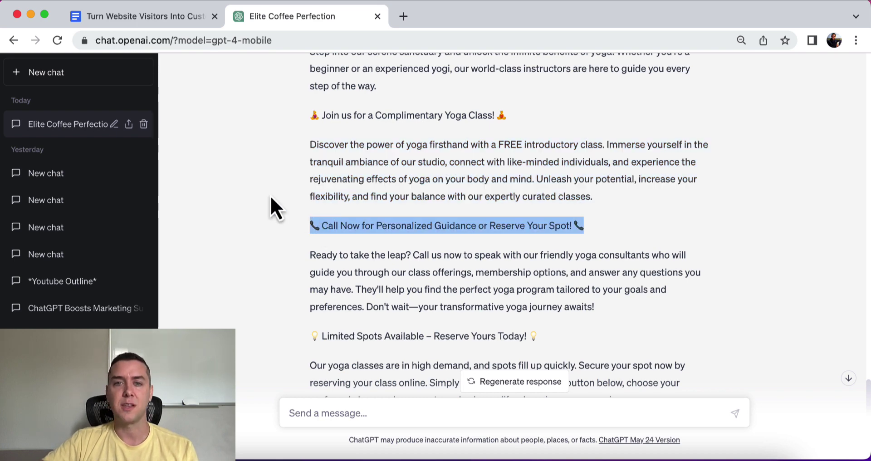
Step: Examine the limited spots heading, the exclusive membership offer and the closing text of the yoga studio CTA
{"action": "scroll", "coordinate": [270, 195], "scroll_direction": "down", "scroll_amount": 2}
{"action": "left_click", "coordinate": [384, 232]}
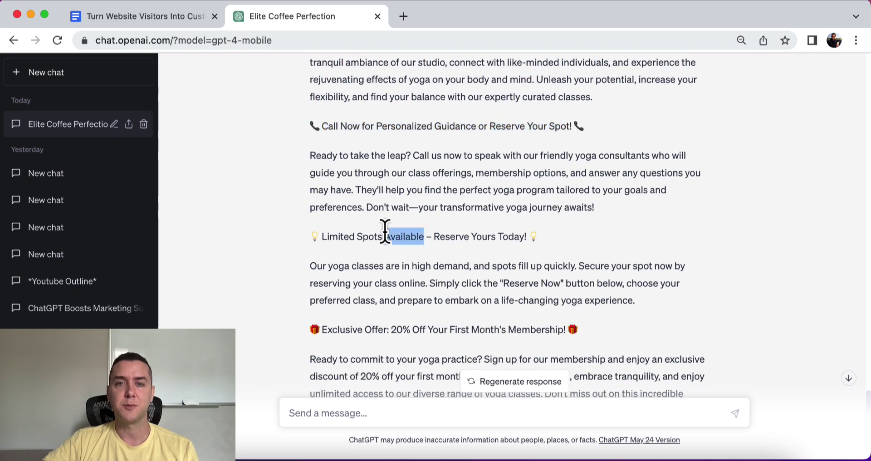
{"action": "triple_click", "coordinate": [384, 232]}
{"action": "scroll", "coordinate": [451, 233], "scroll_direction": "down", "scroll_amount": 2}
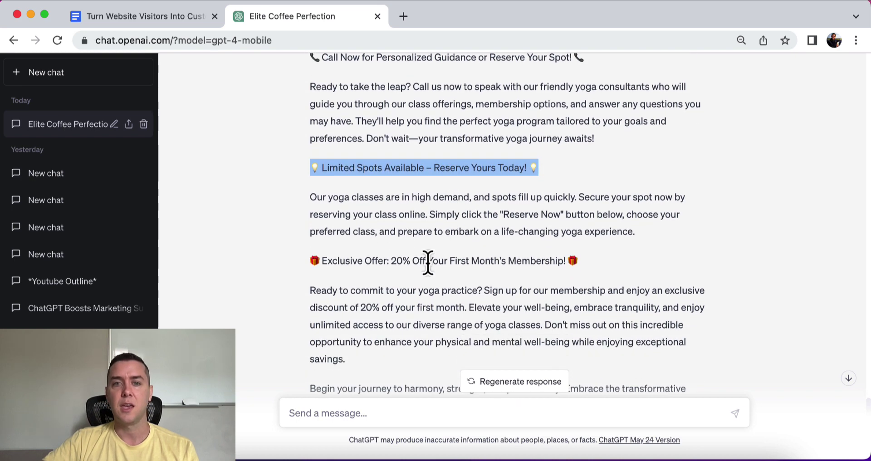
{"action": "triple_click", "coordinate": [429, 260]}
{"action": "scroll", "coordinate": [292, 212], "scroll_direction": "down", "scroll_amount": 3}
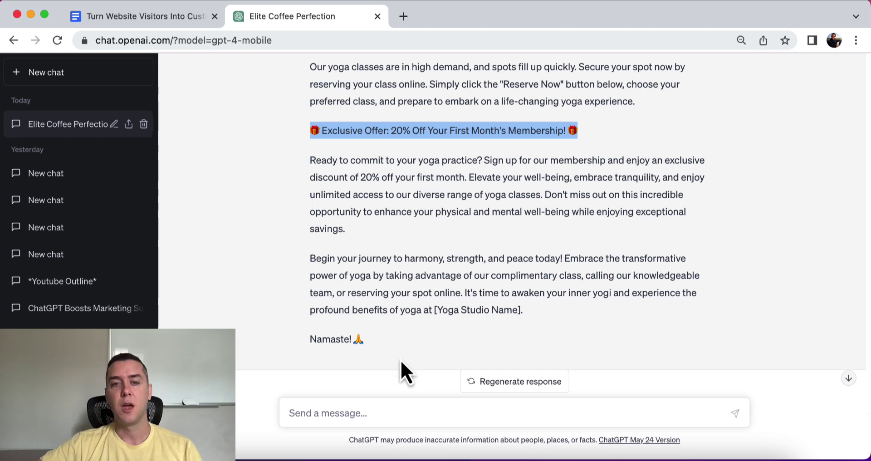
Step: Ask ChatGPT to shorten the yoga studio CTA with the message "write this more brief"
{"action": "left_click", "coordinate": [424, 418]}
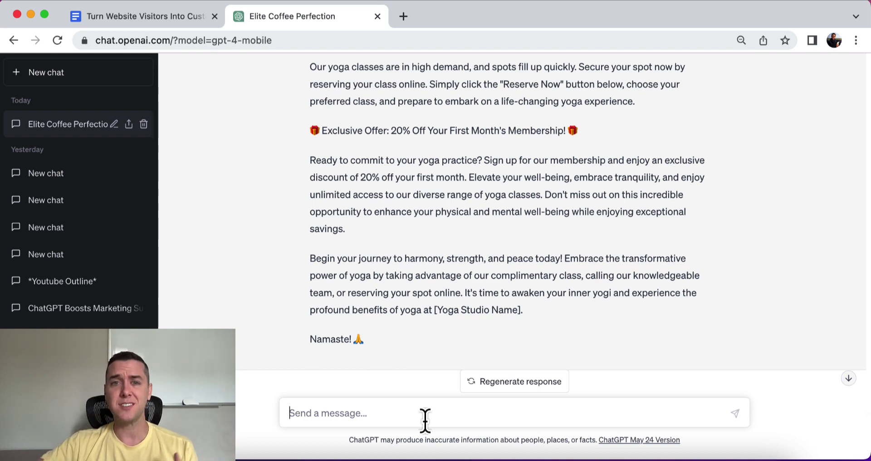
{"action": "scroll", "coordinate": [403, 367], "scroll_direction": "up", "scroll_amount": 5}
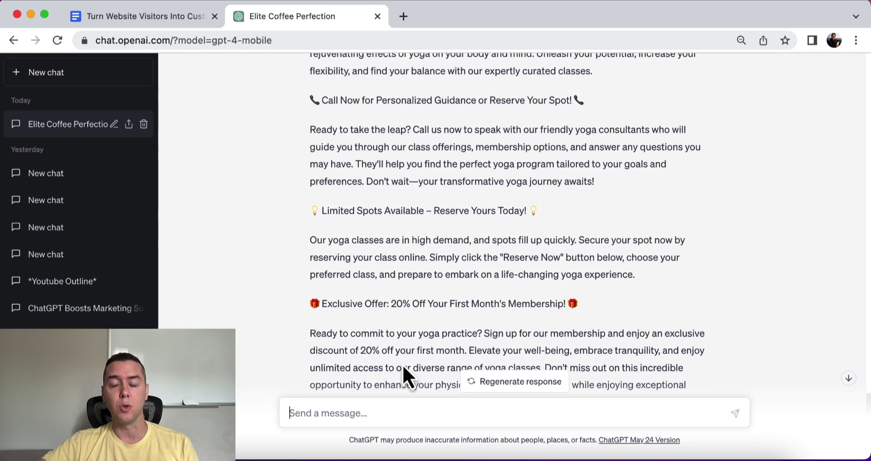
{"action": "scroll", "coordinate": [402, 364], "scroll_direction": "up", "scroll_amount": 9}
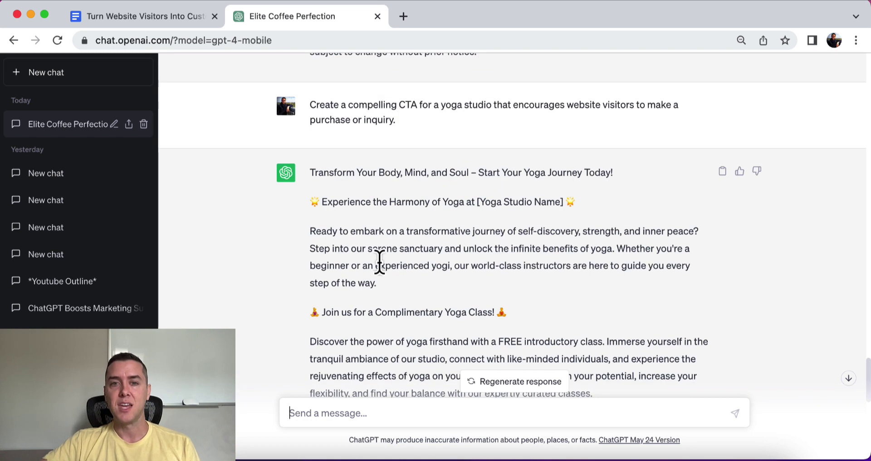
{"action": "scroll", "coordinate": [352, 238], "scroll_direction": "down", "scroll_amount": 15}
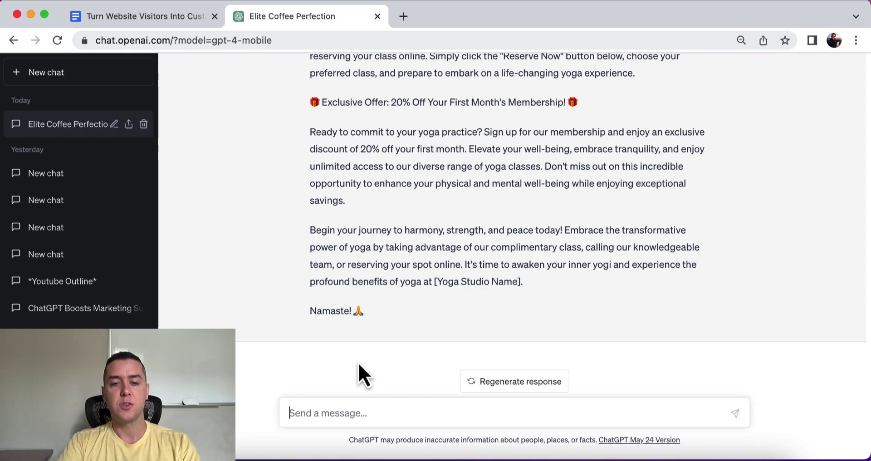
{"action": "type", "text": "write th"}
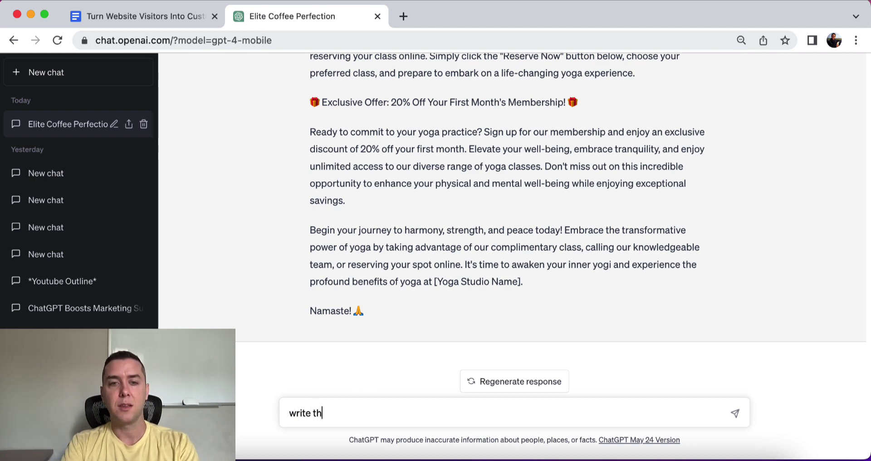
{"action": "type", "text": "is more brief"}
{"action": "key", "text": "Return"}
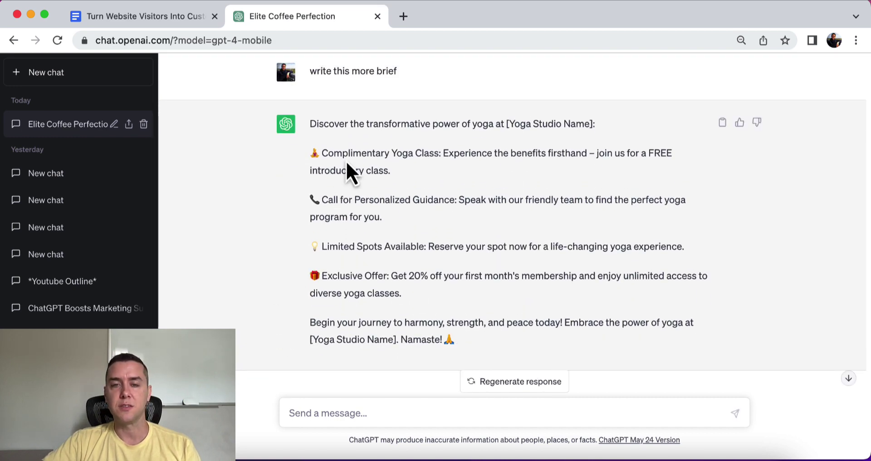
Step: Examine the shortened CTA's complimentary class and personalized guidance lines and its closing paragraph
{"action": "triple_click", "coordinate": [345, 161]}
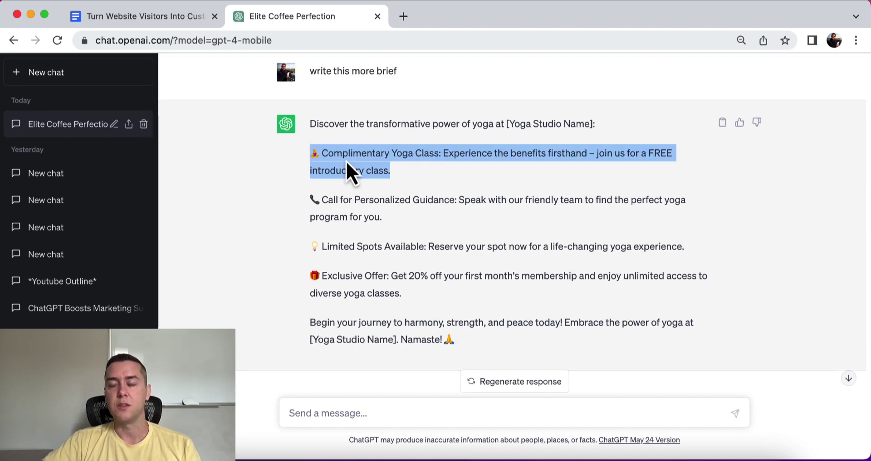
{"action": "triple_click", "coordinate": [364, 199]}
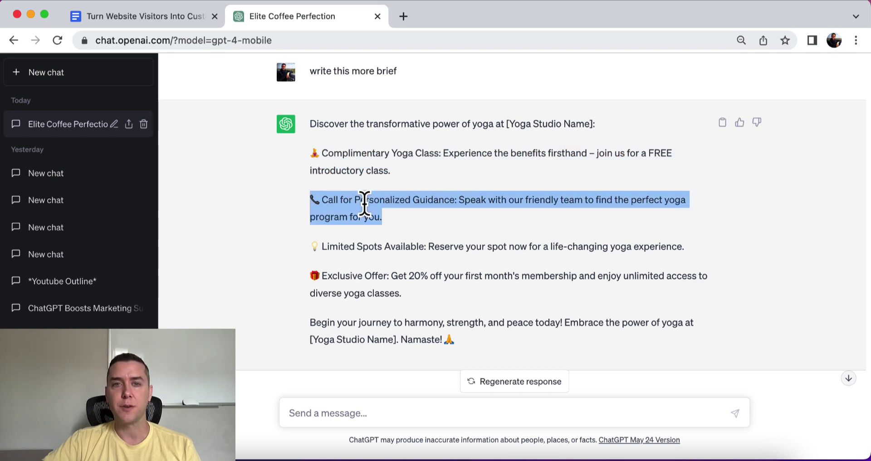
{"action": "left_click", "coordinate": [355, 147]}
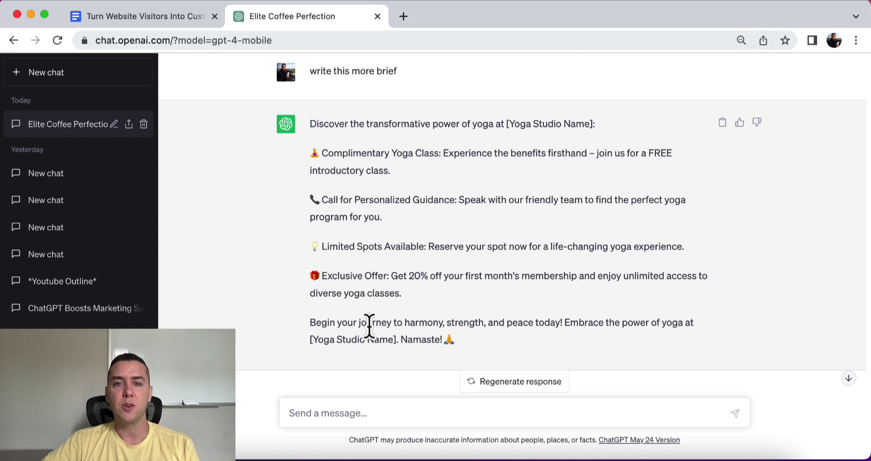
{"action": "left_click_drag", "start_coordinate": [306, 325], "coordinate": [733, 331]}
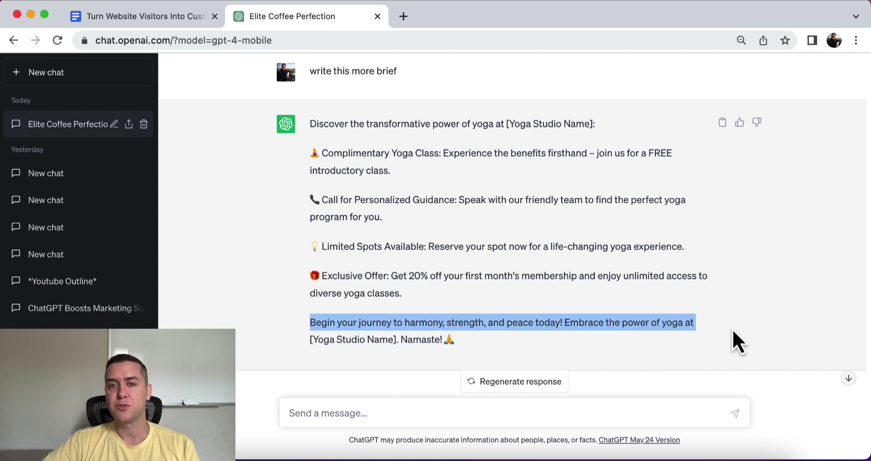